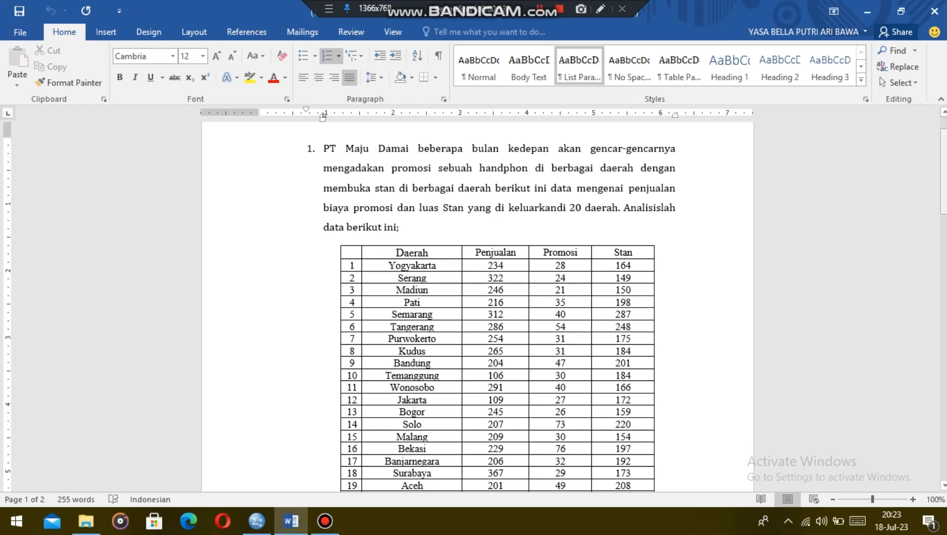
# Step: View the first exercise's table in Word, and switch to the ekonomi 1.sav dataset in SPSS to show its data values
pyautogui.moveTo(944, 171)
pyautogui.mouseDown()
pyautogui.moveTo(943, 196)
pyautogui.moveTo(944, 175)
pyautogui.mouseUp()
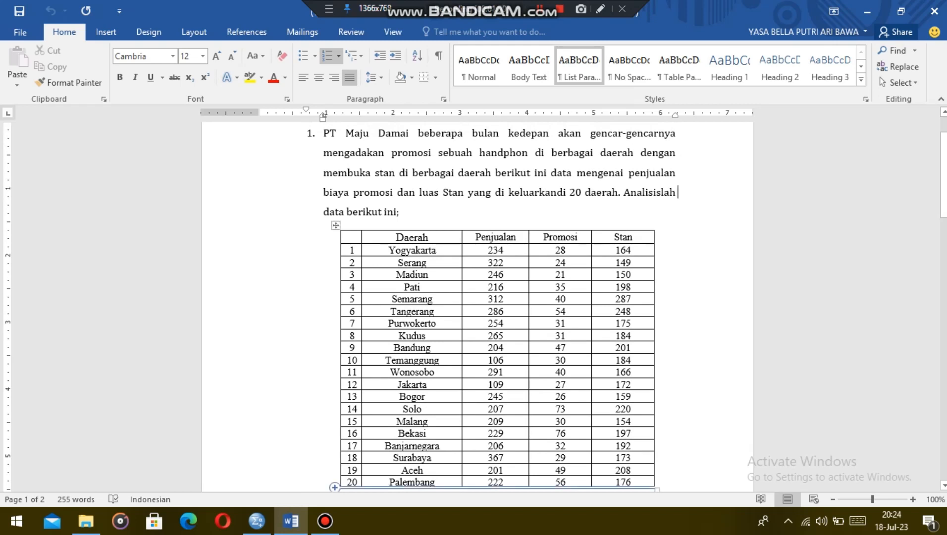
pyautogui.click(257, 520)
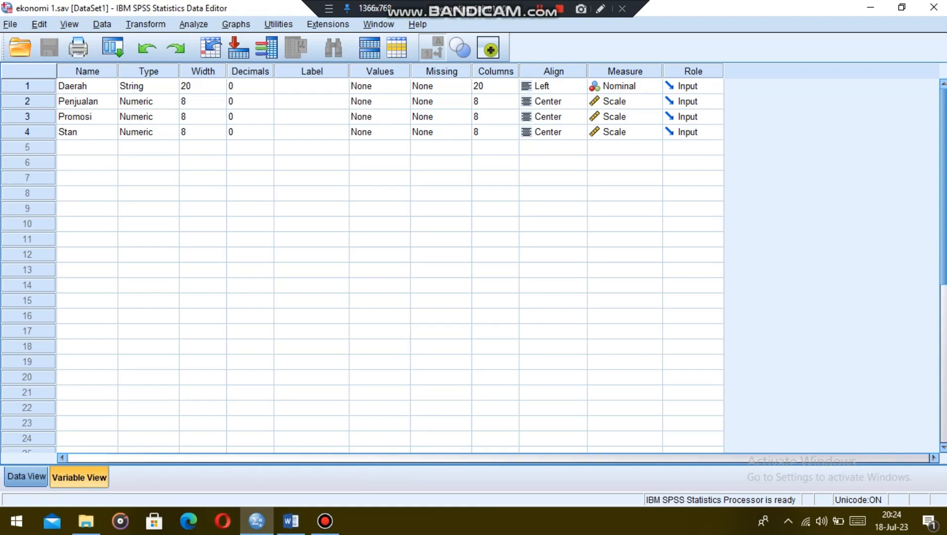
pyautogui.click(27, 476)
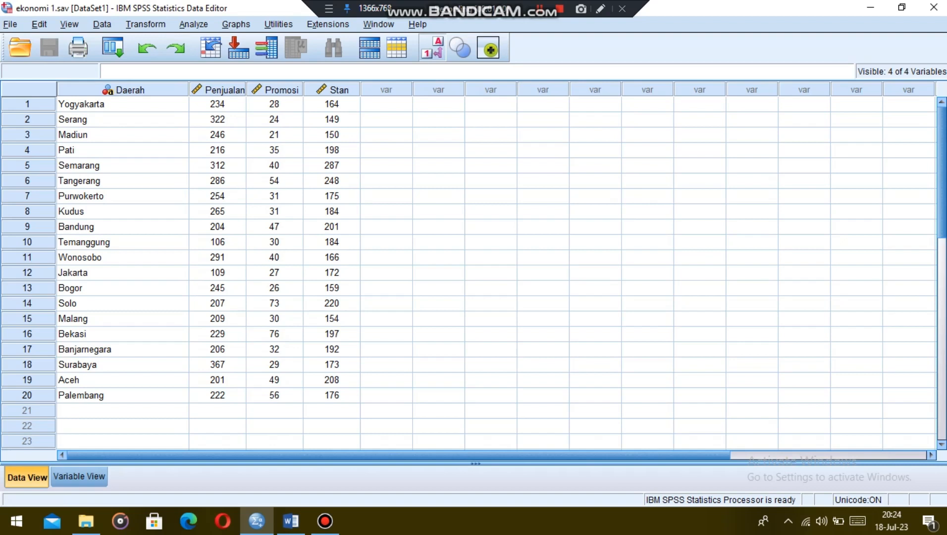
# Step: Start a linear regression analysis and assign Penjualan as the dependent variable
pyautogui.click(193, 24)
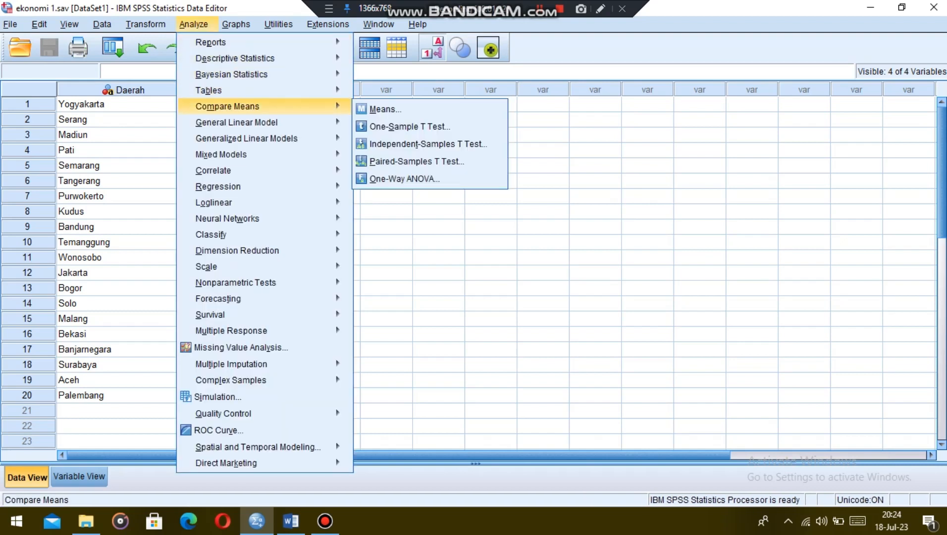
pyautogui.moveTo(218, 186)
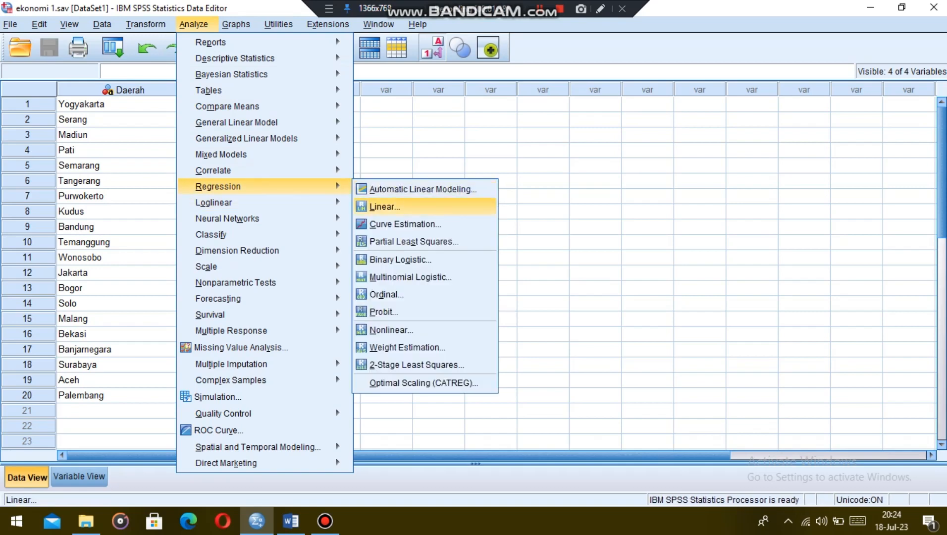
pyautogui.click(384, 206)
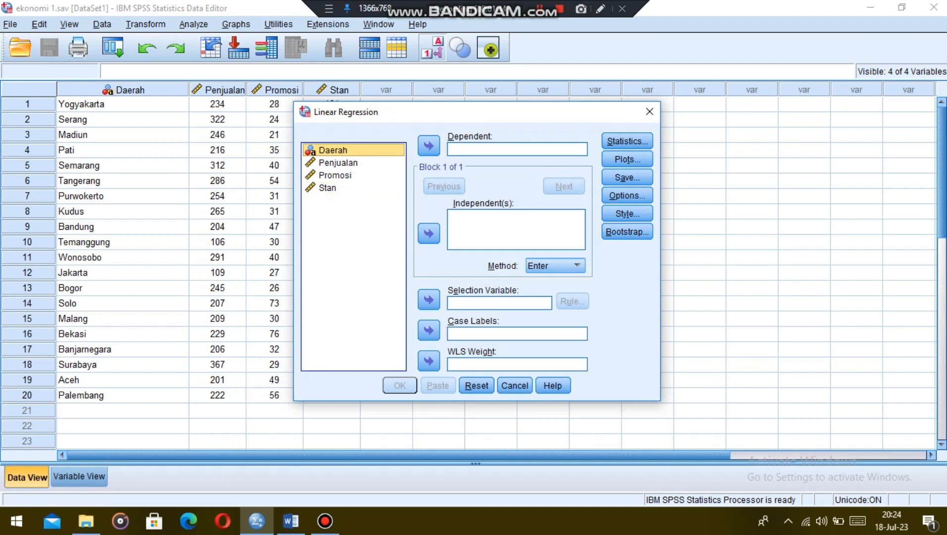
pyautogui.click(334, 175)
pyautogui.click(338, 163)
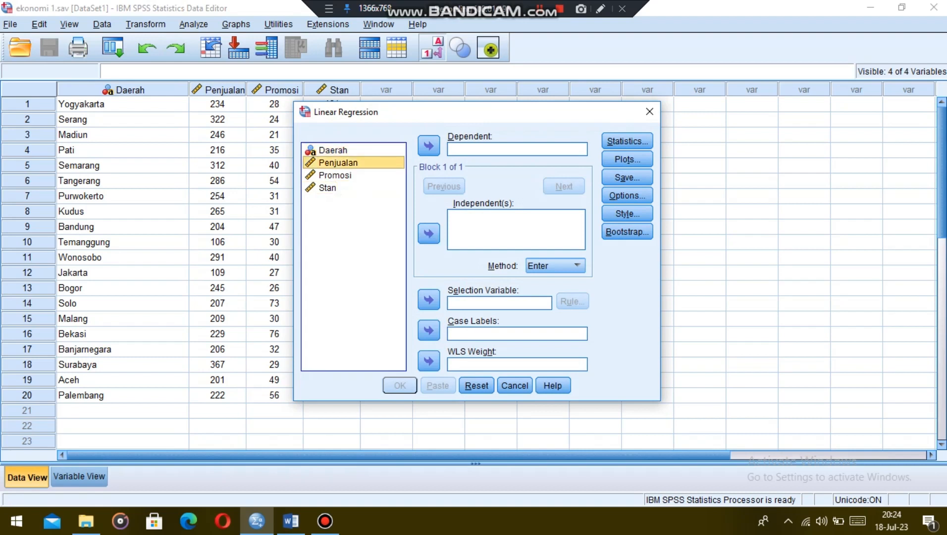
pyautogui.click(429, 146)
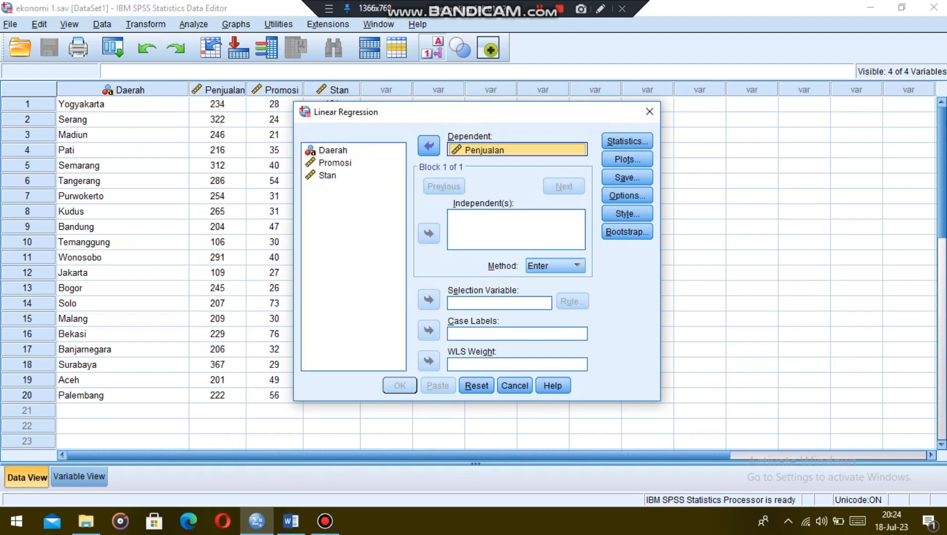
# Step: Add Promosi and Stan as the independent variables of the regression
pyautogui.click(334, 162)
pyautogui.click(429, 233)
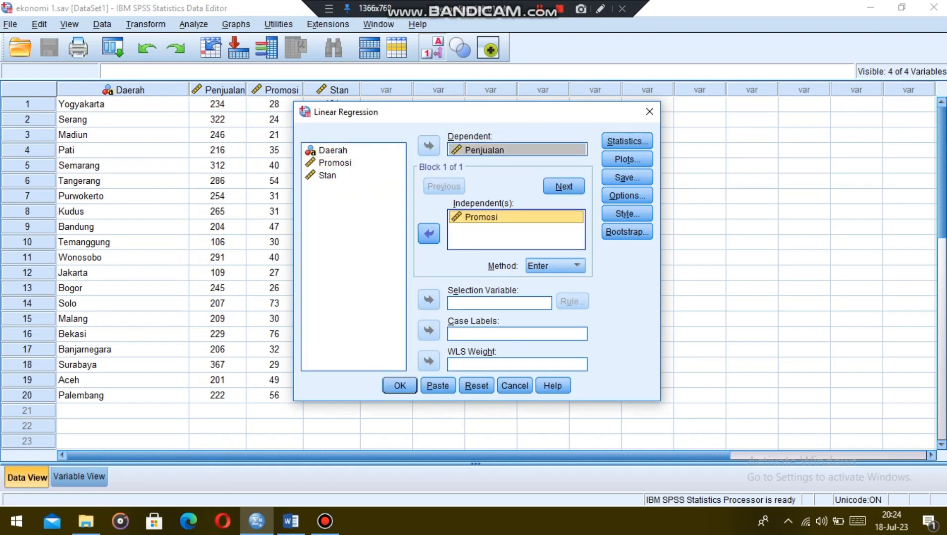
pyautogui.click(327, 175)
pyautogui.click(429, 234)
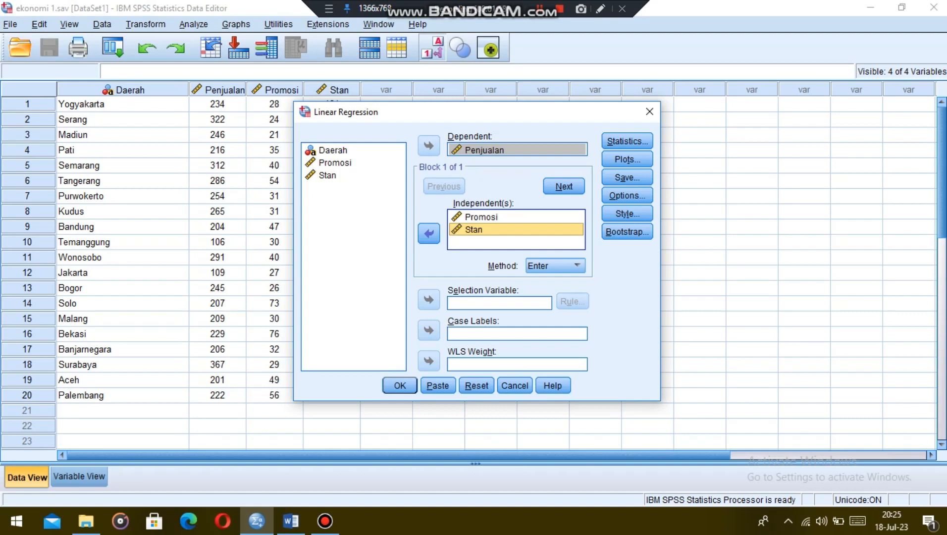
# Step: Enable R squared change, descriptives, part and partial correlations, and collinearity diagnostics in the regression statistics
pyautogui.click(627, 141)
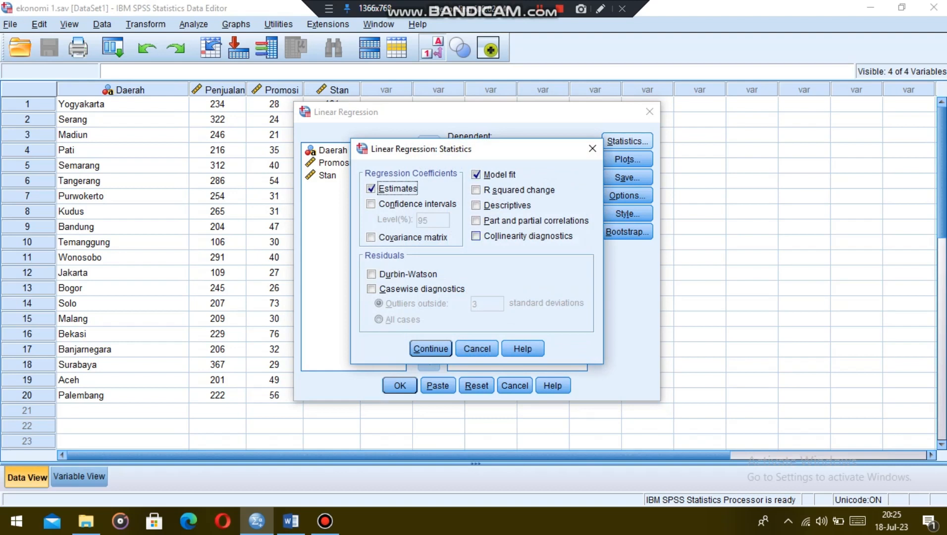
pyautogui.click(475, 190)
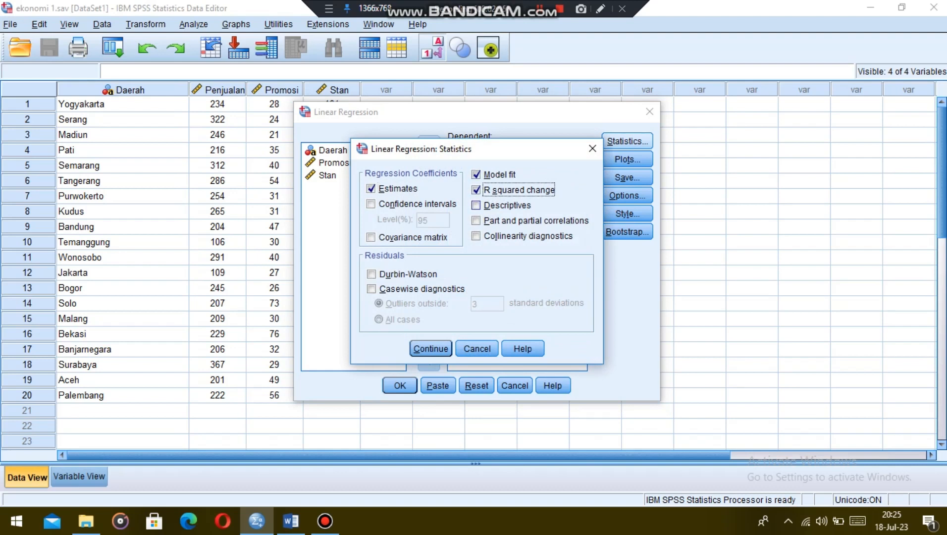
pyautogui.click(475, 205)
pyautogui.click(476, 221)
pyautogui.click(476, 236)
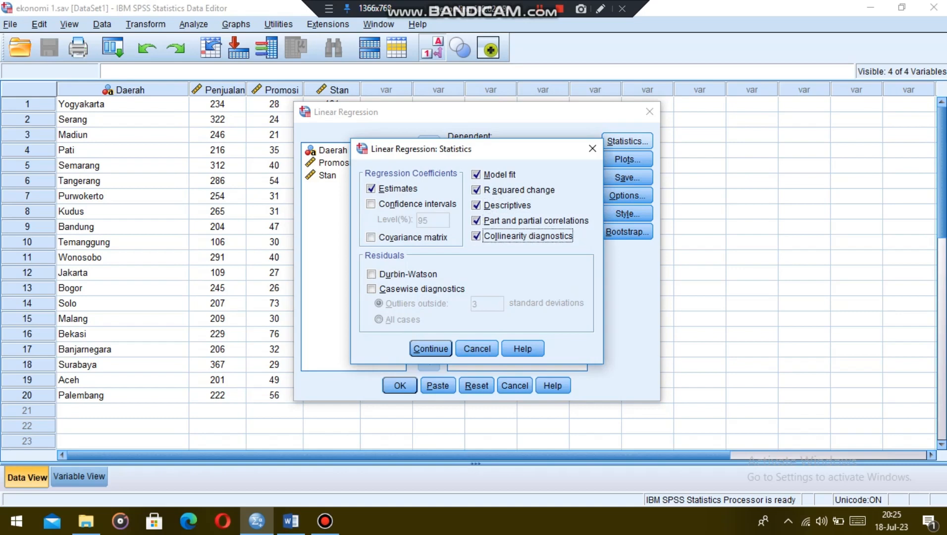
pyautogui.press('Return')
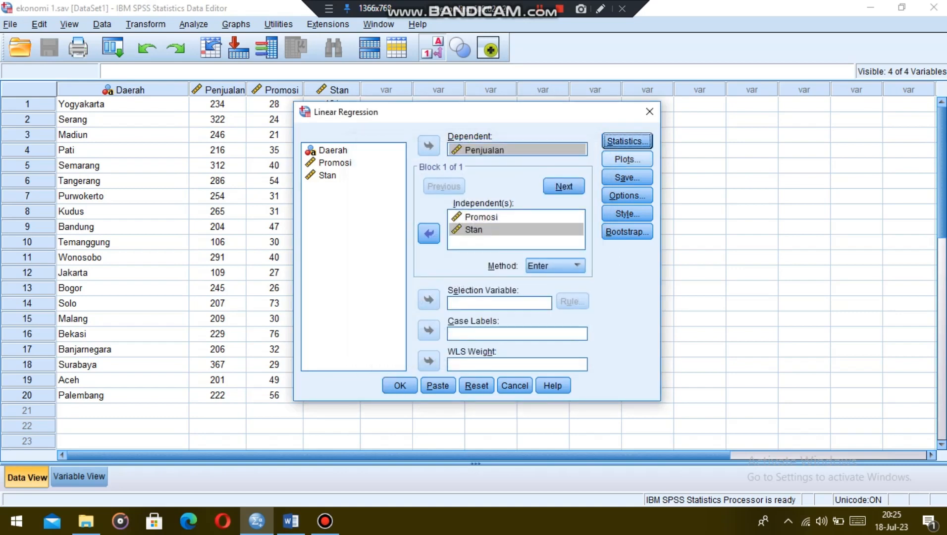
# Step: Include a histogram of the standardized residuals in the regression plots
pyautogui.click(627, 159)
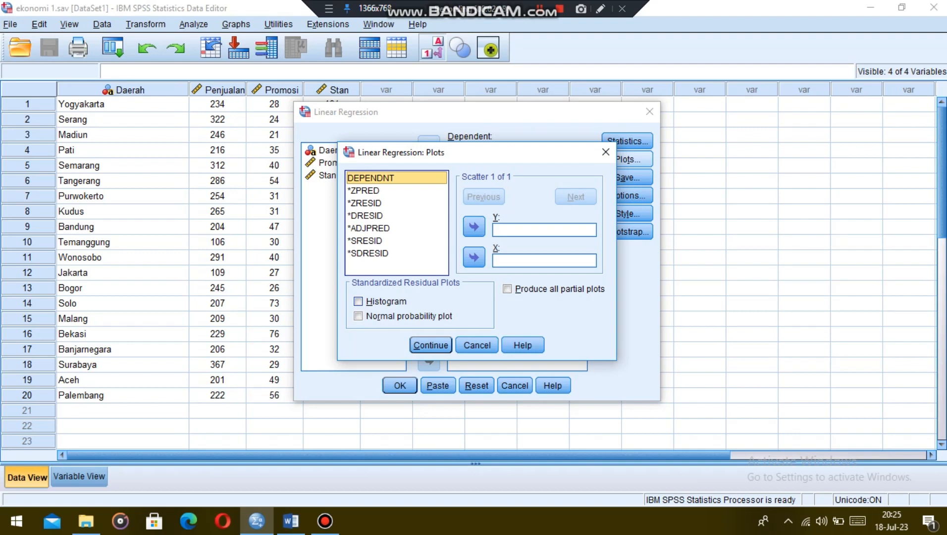
pyautogui.click(358, 301)
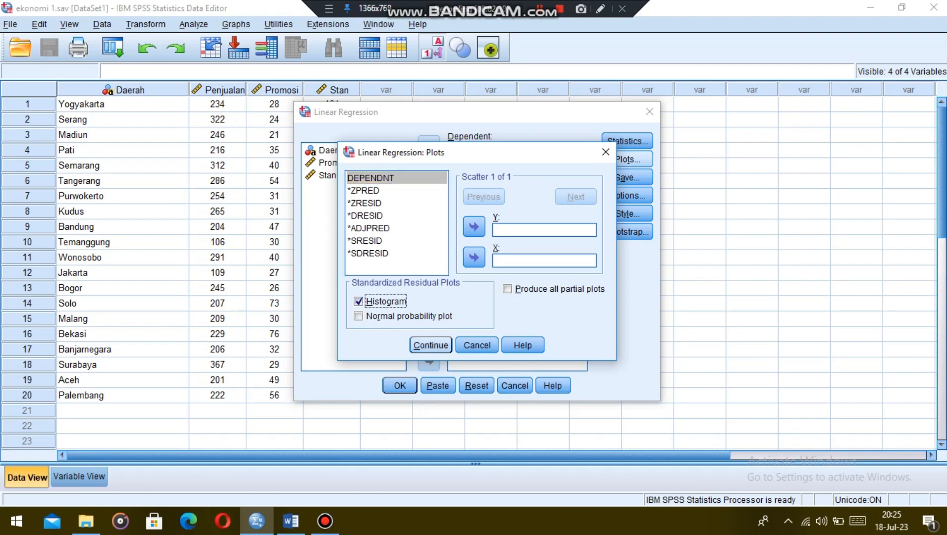
pyautogui.click(430, 345)
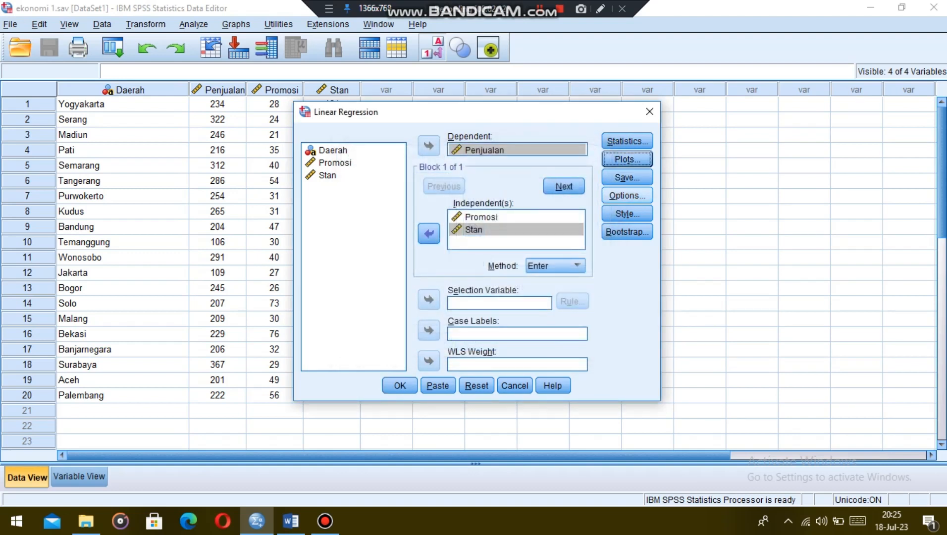
# Step: Accept the default stepping criteria and missing-value options and run the regression
pyautogui.click(627, 195)
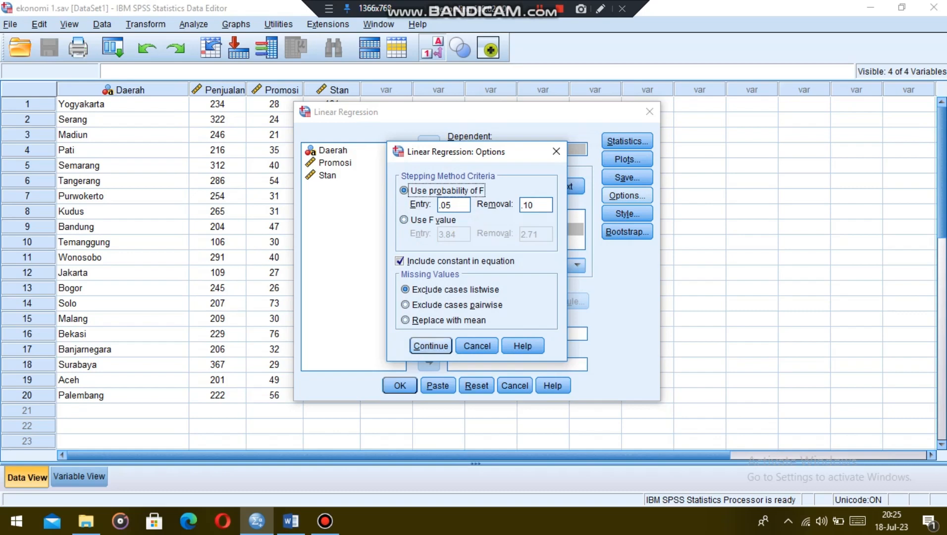
pyautogui.press('Return')
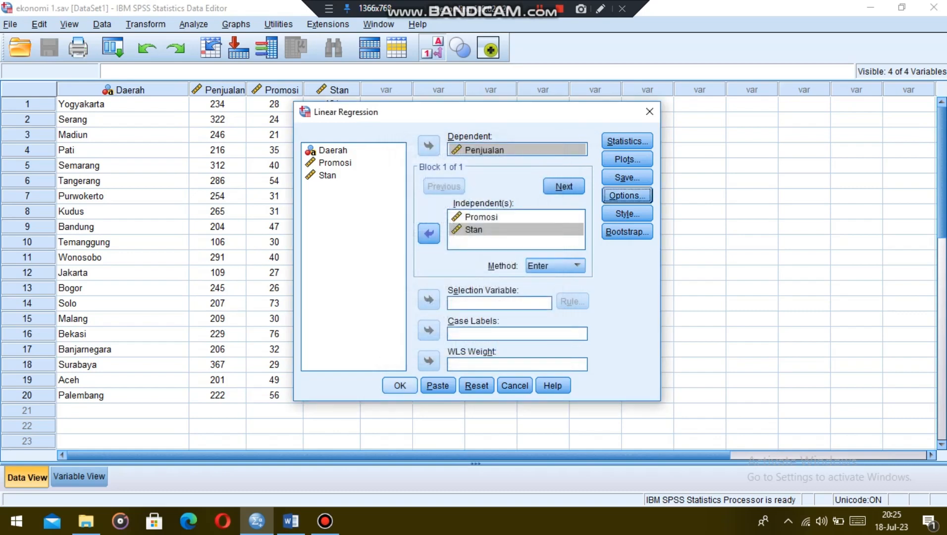
pyautogui.click(400, 385)
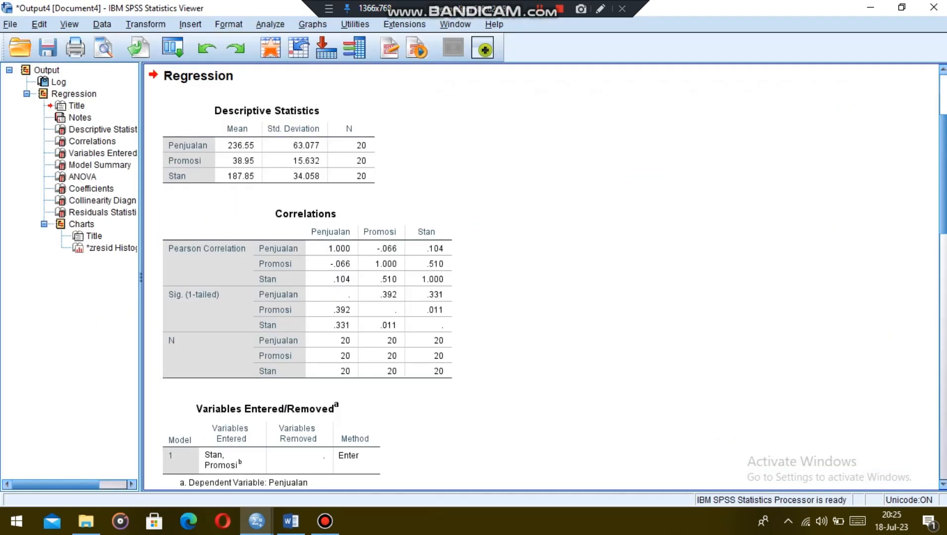
# Step: Examine the regression output from descriptive statistics and correlations through model summary, ANOVA, coefficients and collinearity diagnostics
pyautogui.scroll(-15, 545, 277)
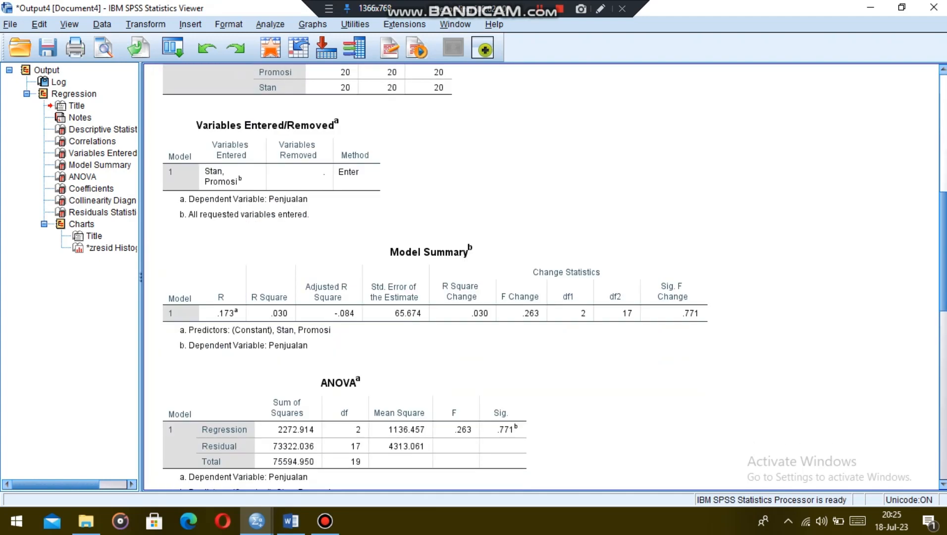
pyautogui.scroll(15, 545, 277)
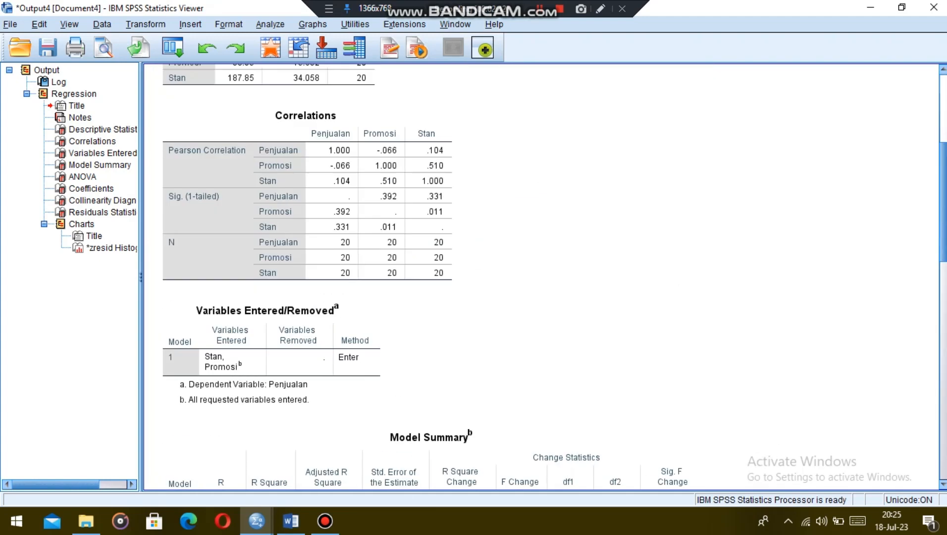
pyautogui.scroll(-1, 544, 278)
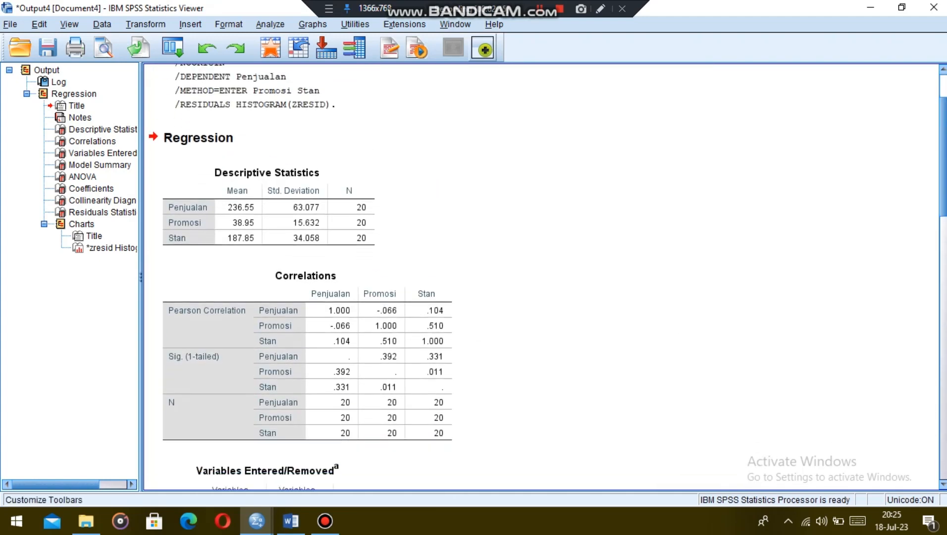
pyautogui.click(540, 9)
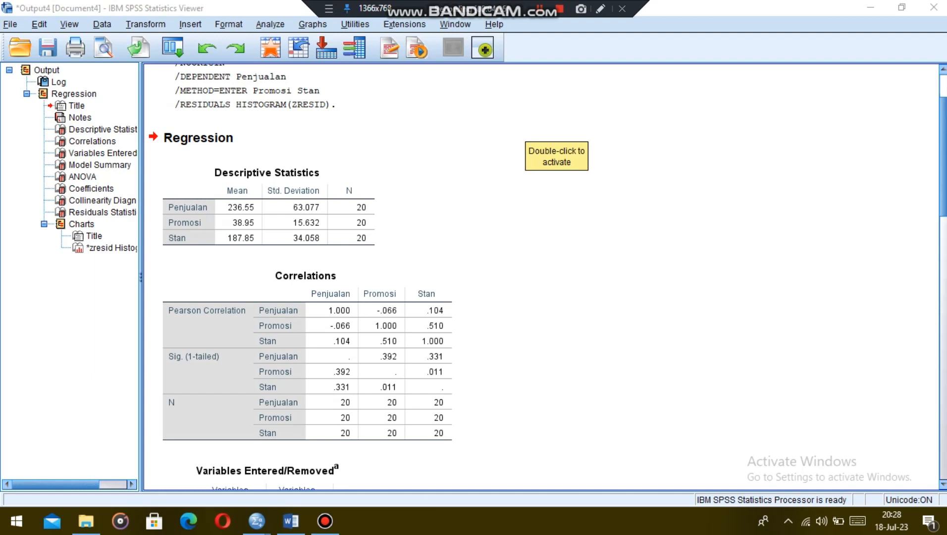
pyautogui.scroll(-10, 544, 277)
pyautogui.scroll(-1, 545, 278)
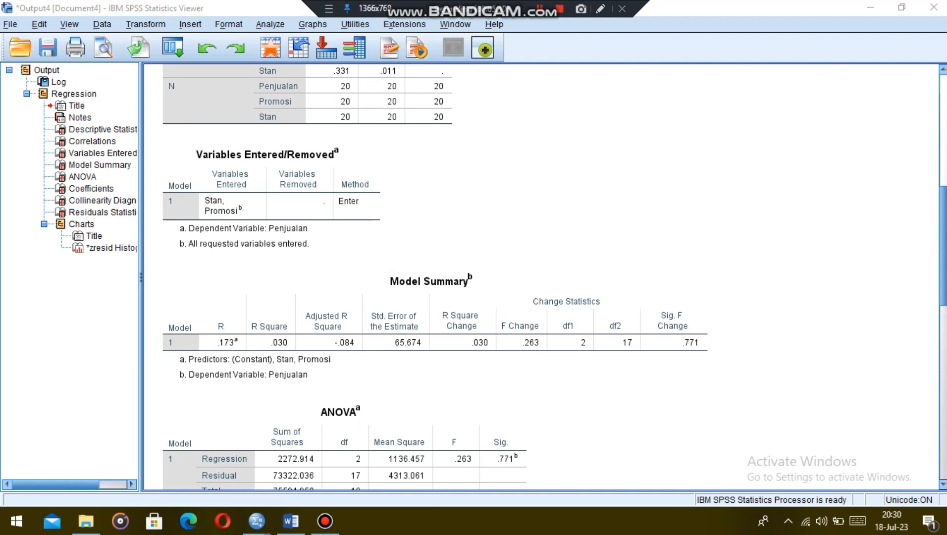
pyautogui.scroll(-8, 545, 297)
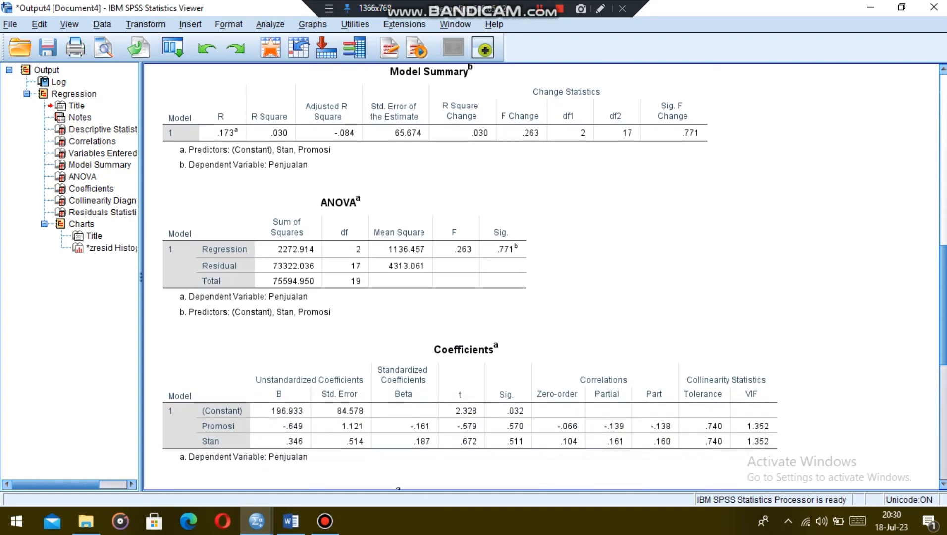
pyautogui.scroll(-3, 545, 277)
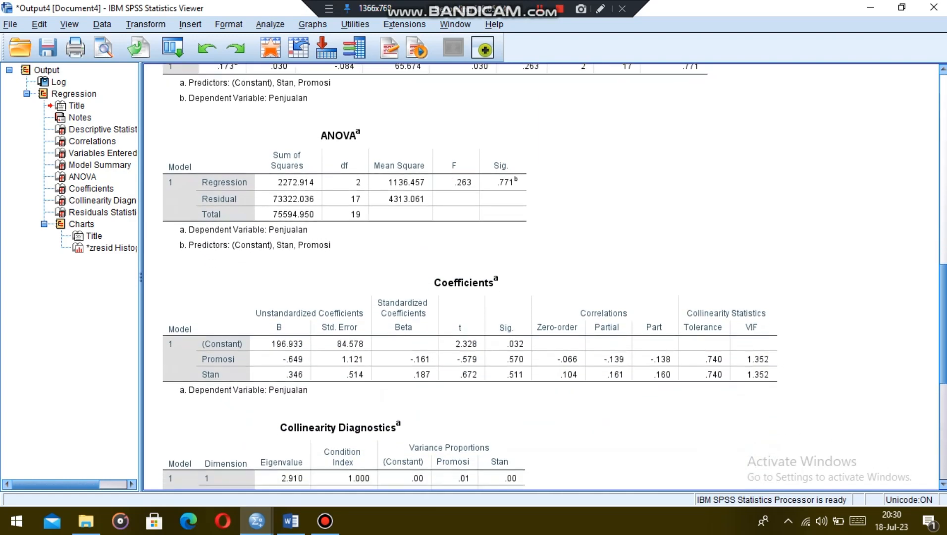
pyautogui.scroll(-1, 545, 277)
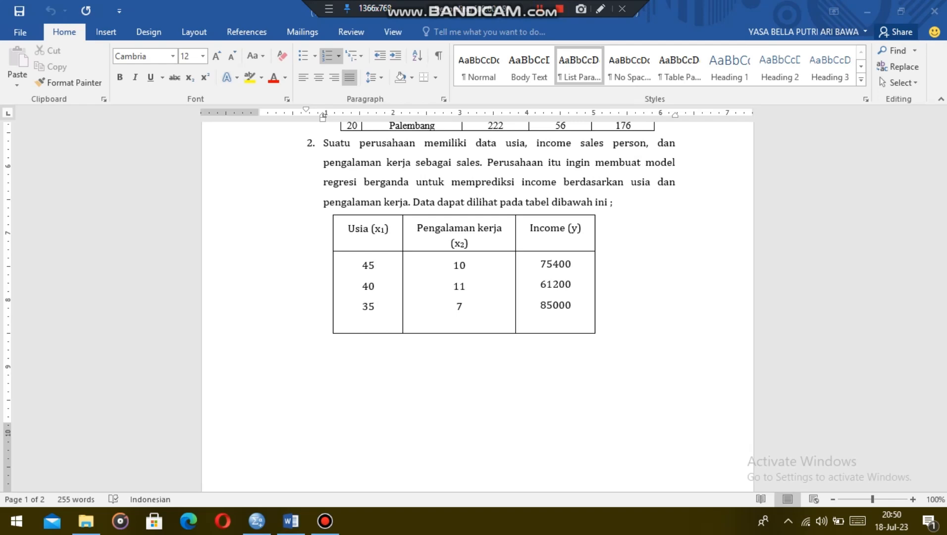
# Step: View the second exercise's table in Word, and switch to the ekonomi 2.sav dataset in SPSS to show its data values
pyautogui.moveTo(944, 259)
pyautogui.mouseDown()
pyautogui.moveTo(944, 349)
pyautogui.moveTo(943, 248)
pyautogui.moveTo(943, 265)
pyautogui.mouseUp()
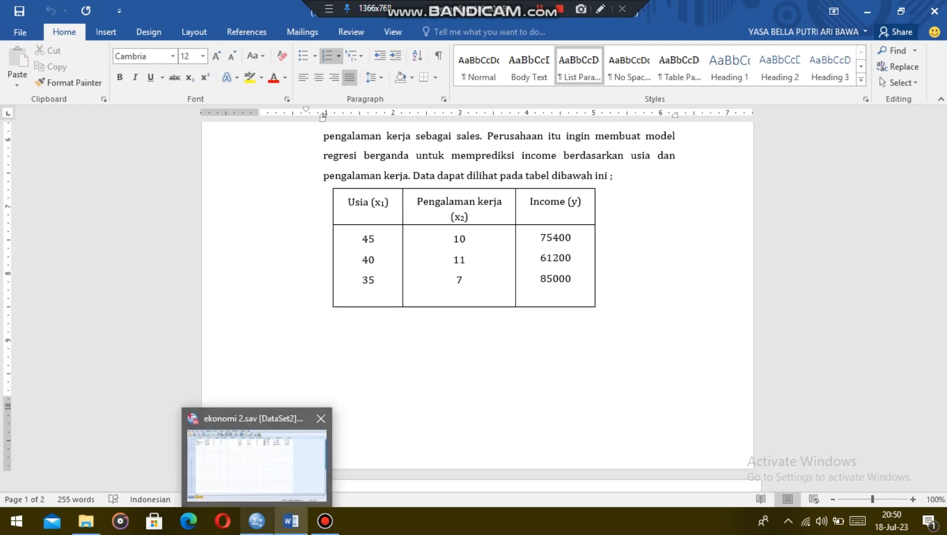
pyautogui.click(257, 520)
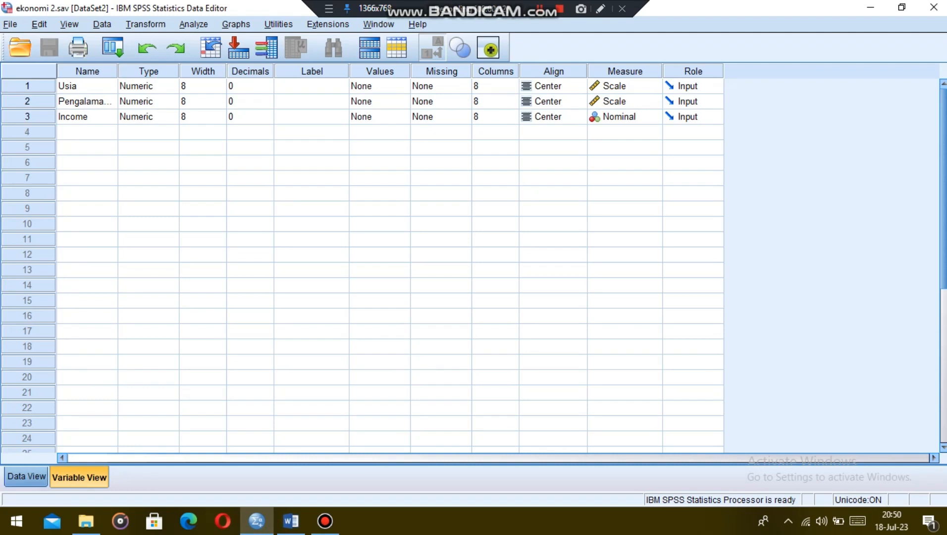
pyautogui.click(27, 476)
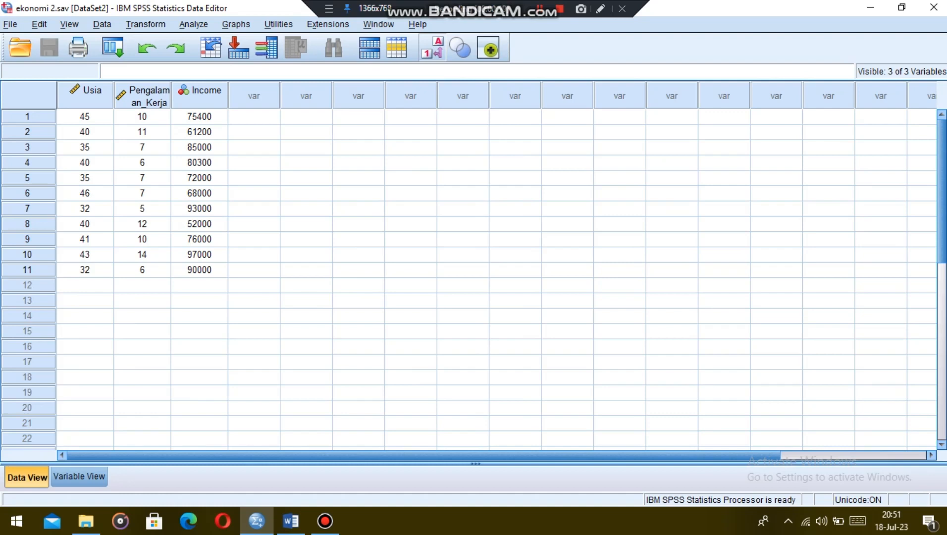
# Step: Set up a linear regression with Income as the dependent variable and Usia and Pengalaman_Kerja as the independent variables
pyautogui.hotkey('alt', 'a')
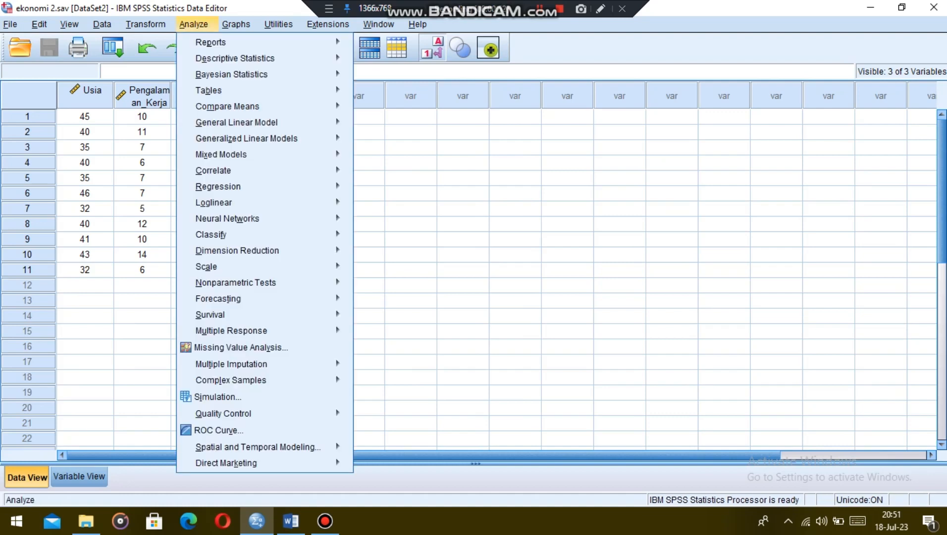
pyautogui.press('Down')
pyautogui.press('Down')
pyautogui.press('Down')
pyautogui.press('Down')
pyautogui.press('Down')
pyautogui.press('Down')
pyautogui.press('Down')
pyautogui.press('Down')
pyautogui.press('Down')
pyautogui.press('Down')
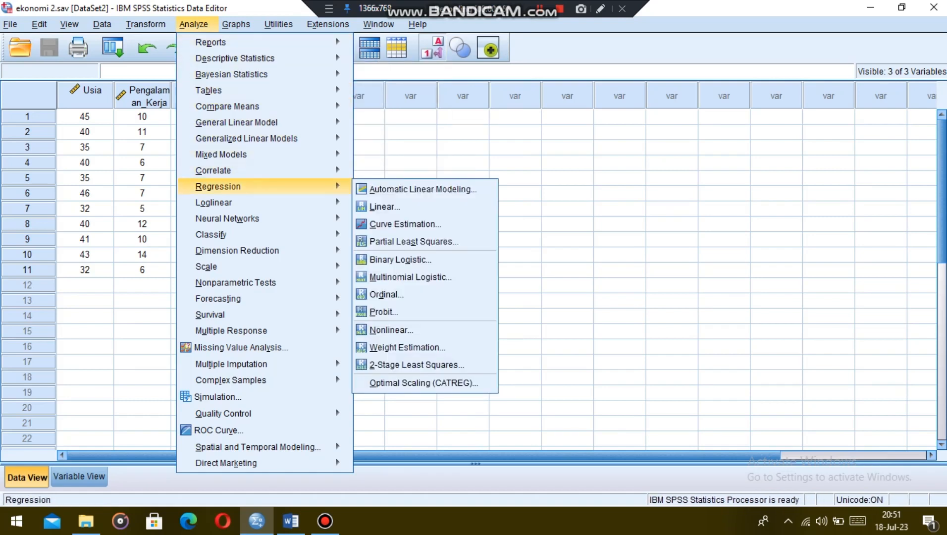
pyautogui.press('Down')
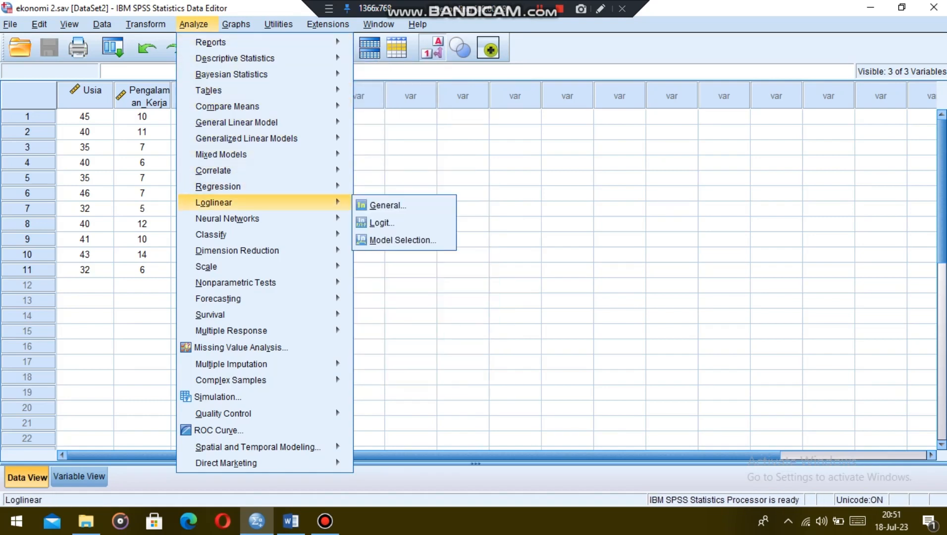
pyautogui.press('Up')
pyautogui.press('Right')
pyautogui.press('Down')
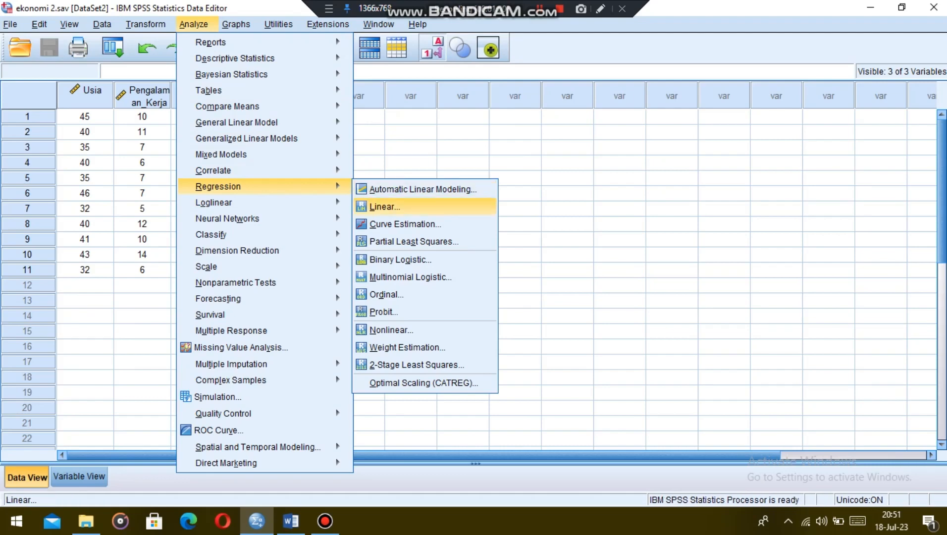
pyautogui.press('Return')
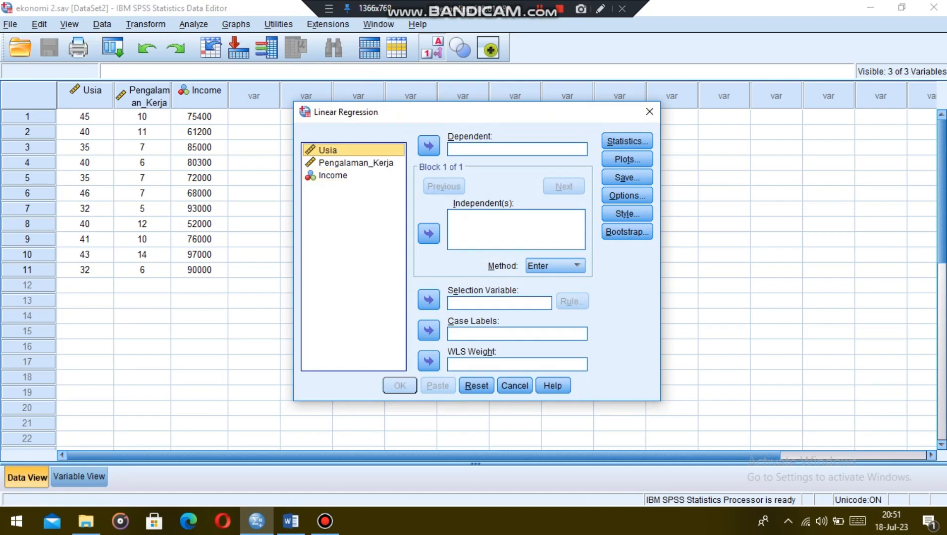
pyautogui.click(333, 174)
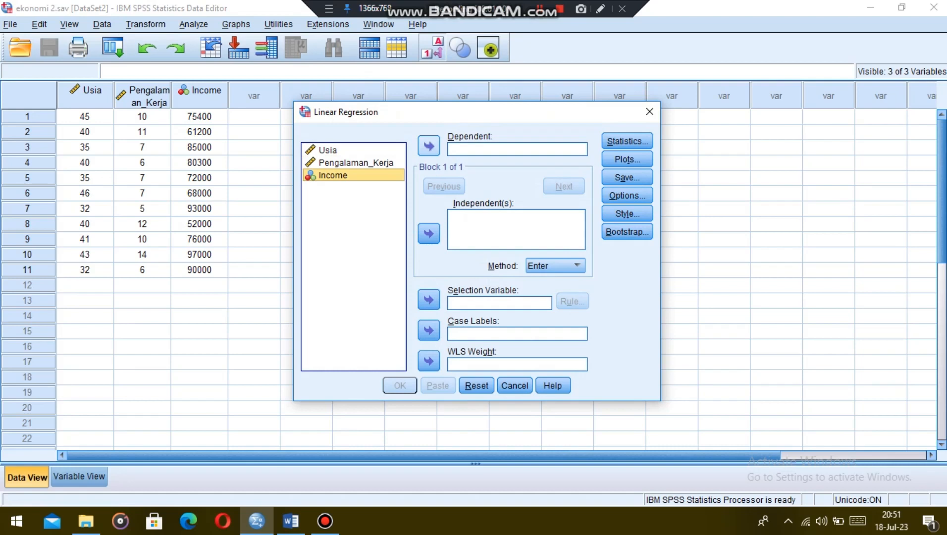
pyautogui.click(429, 146)
pyautogui.click(328, 150)
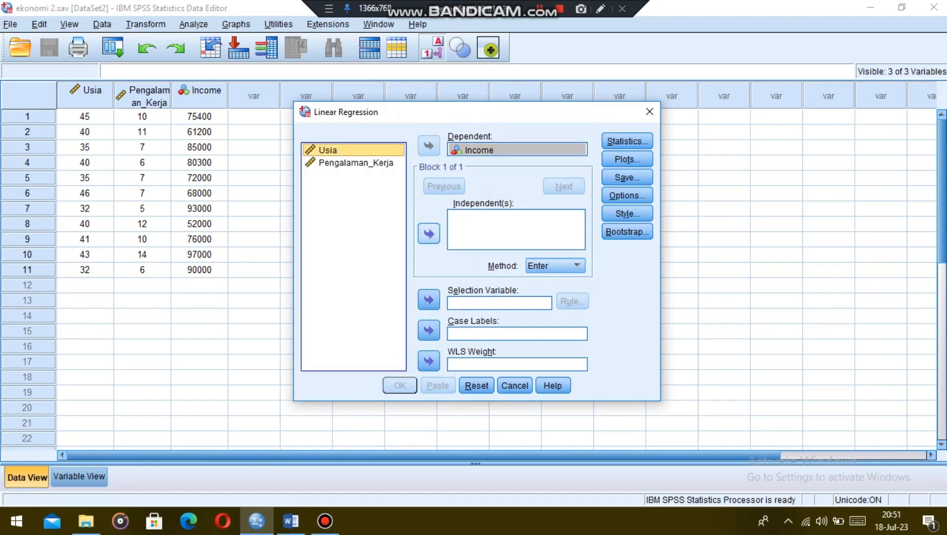
pyautogui.click(429, 234)
pyautogui.click(356, 162)
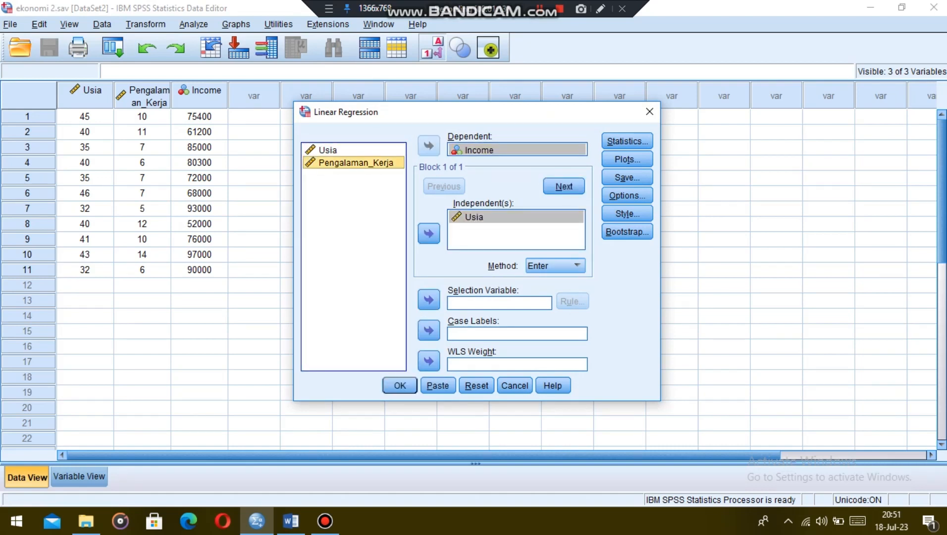
pyautogui.click(429, 234)
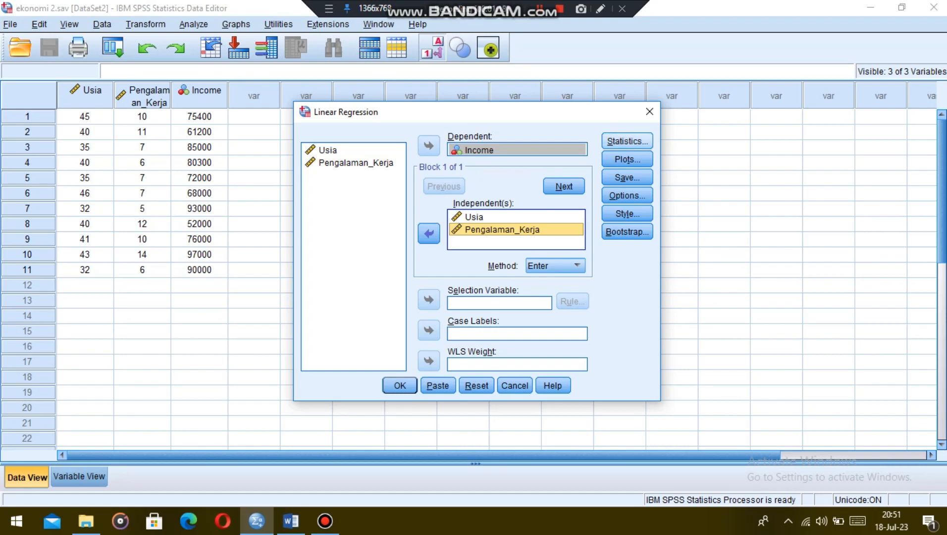
# Step: Add R squared change, descriptives, part and partial correlations and collinearity diagnostics to the regression statistics
pyautogui.click(627, 141)
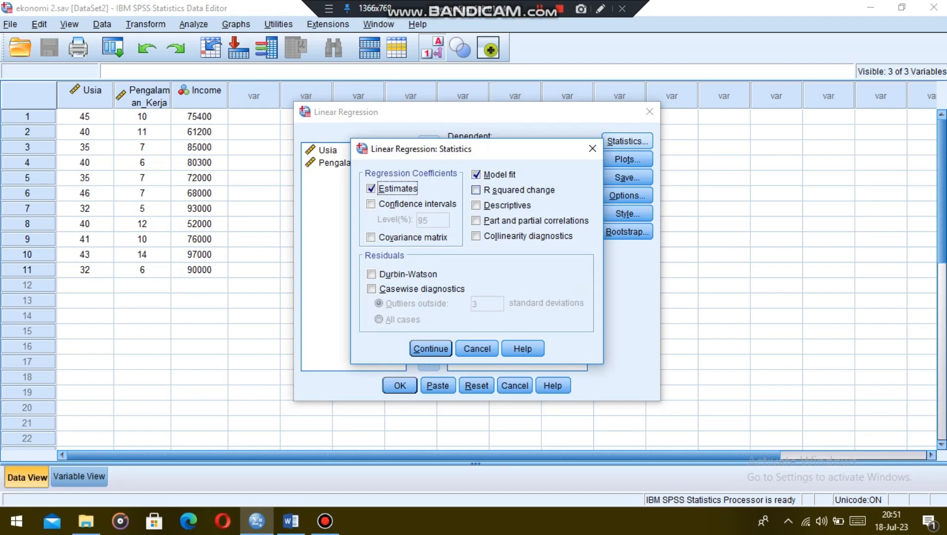
pyautogui.click(476, 190)
pyautogui.click(476, 205)
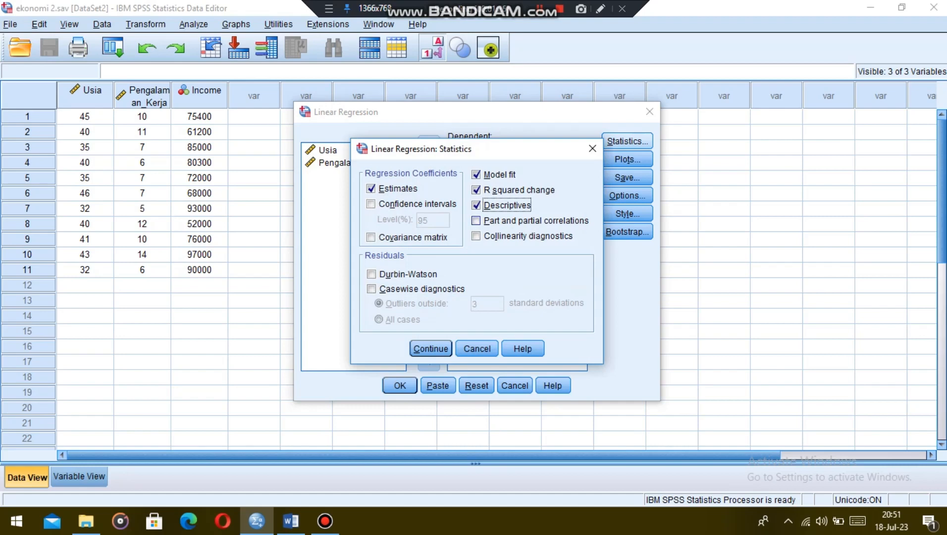
pyautogui.click(476, 221)
pyautogui.click(476, 235)
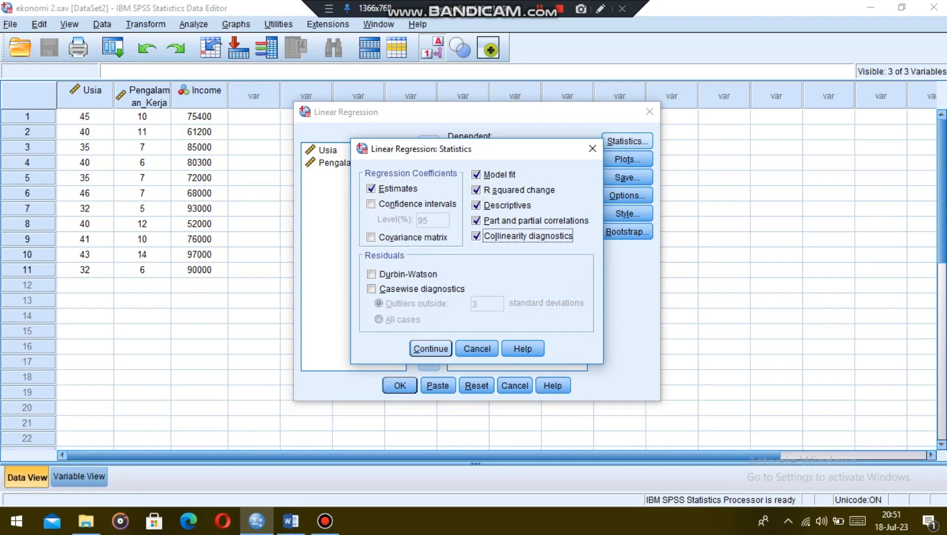
pyautogui.click(431, 348)
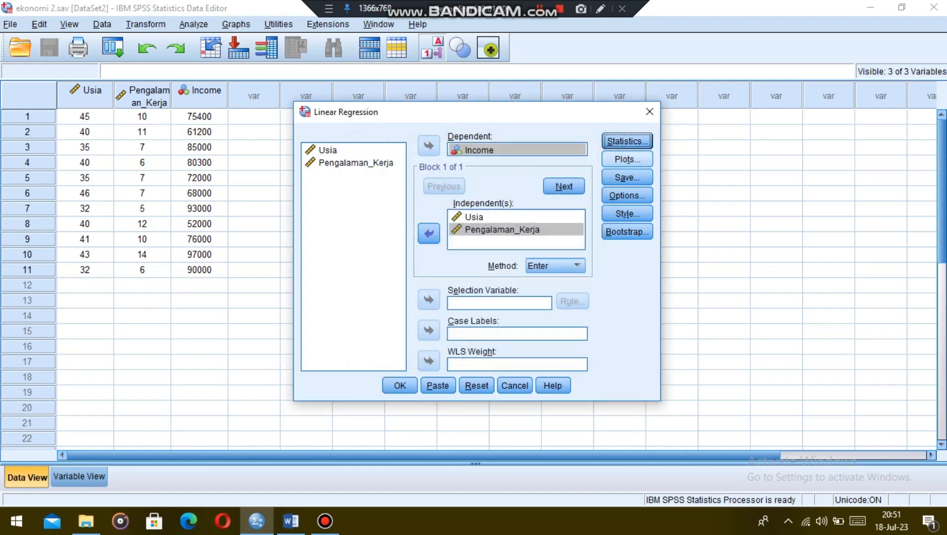
# Step: Include a histogram of the standardized residuals in the plots for the Income regression
pyautogui.click(627, 159)
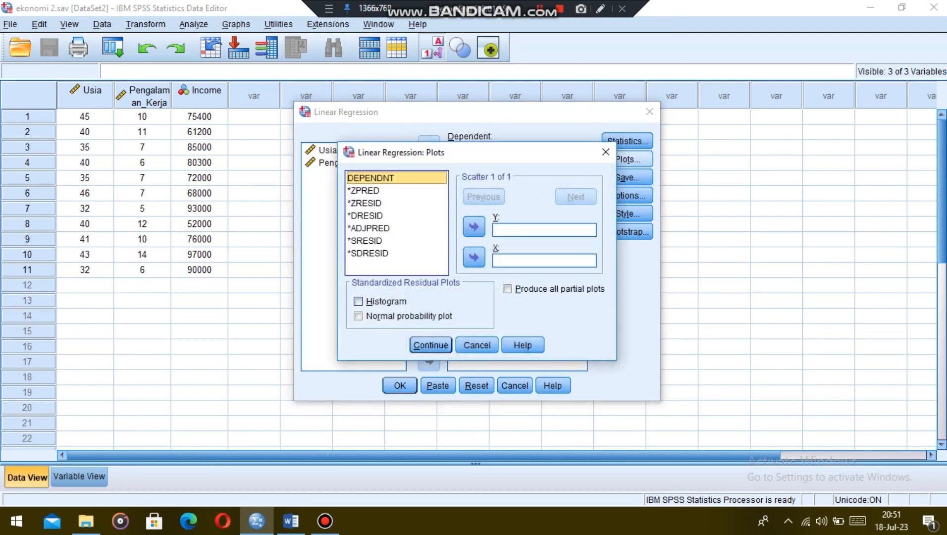
pyautogui.click(358, 301)
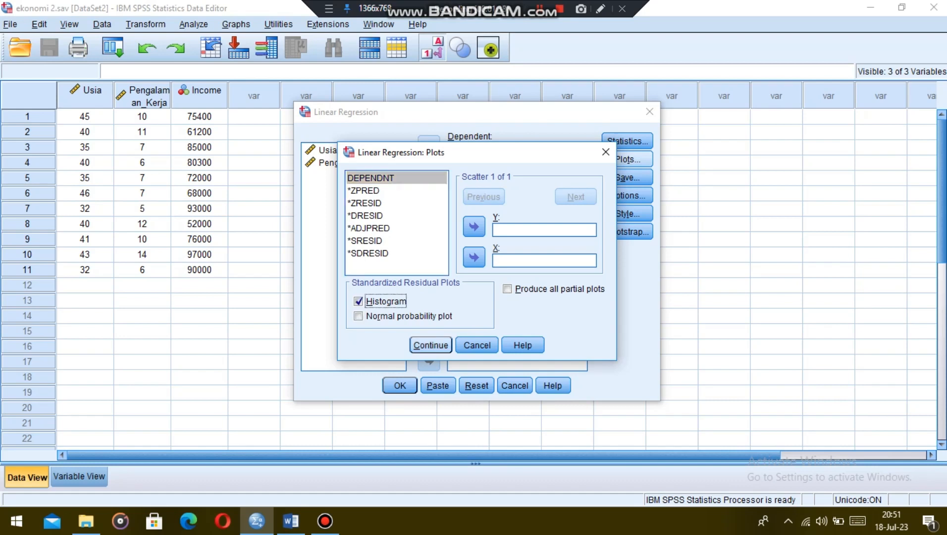
pyautogui.click(430, 344)
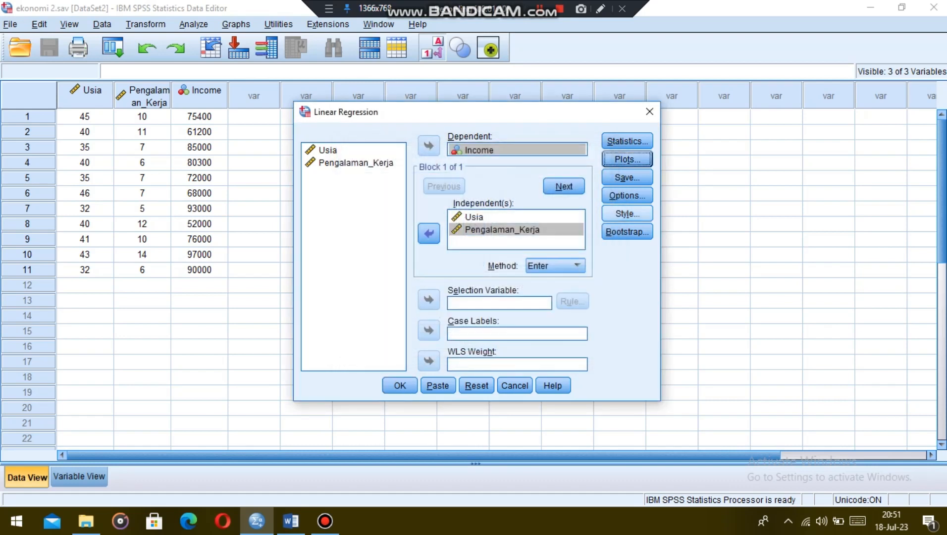
# Step: Keep the default stepping criteria and missing-value options, and run the Income regression
pyautogui.click(627, 196)
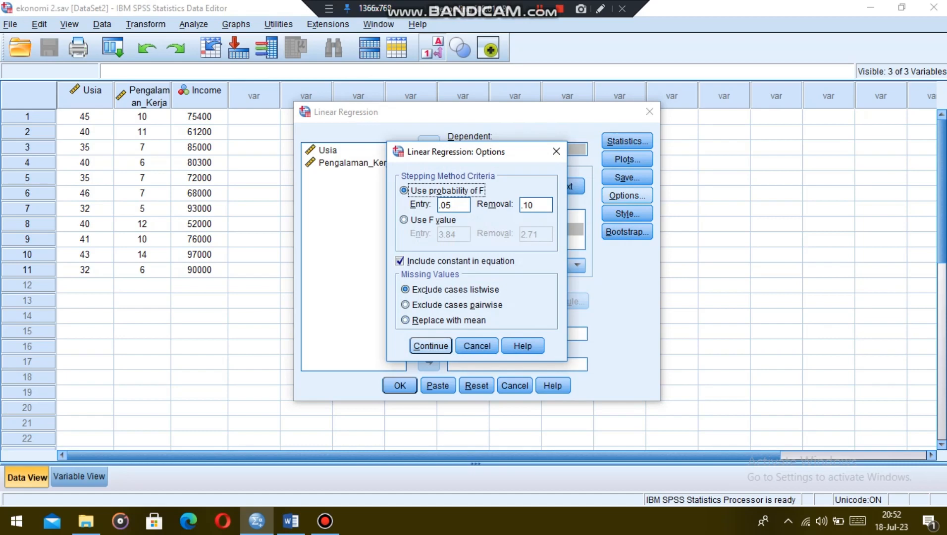
pyautogui.click(430, 346)
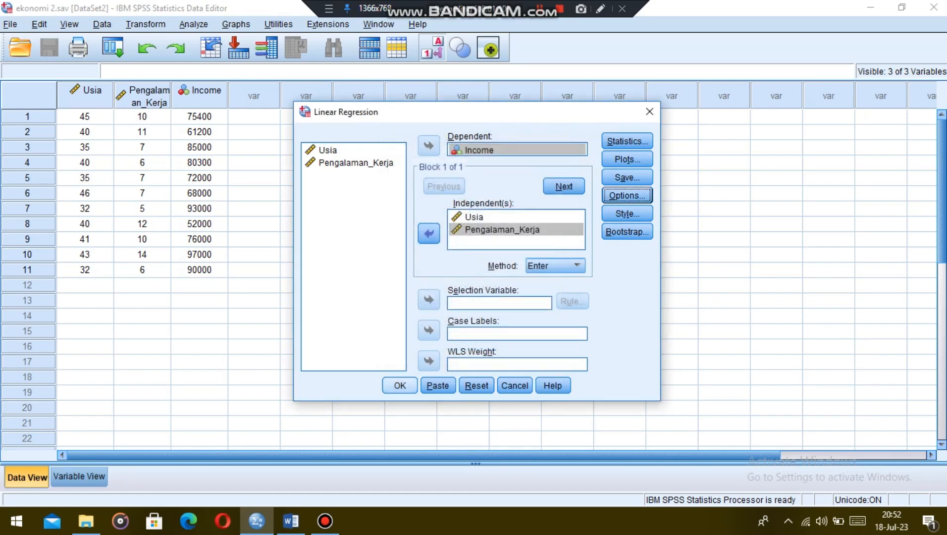
pyautogui.click(399, 386)
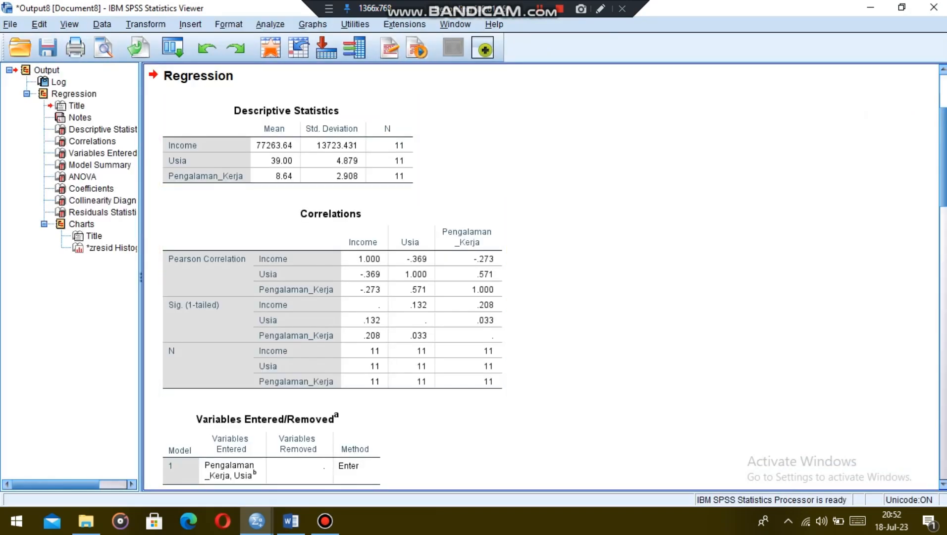
# Step: Examine the Income regression's descriptive statistics, correlations, variables entered, model summary and ANOVA tables
pyautogui.scroll(-20, 540, 278)
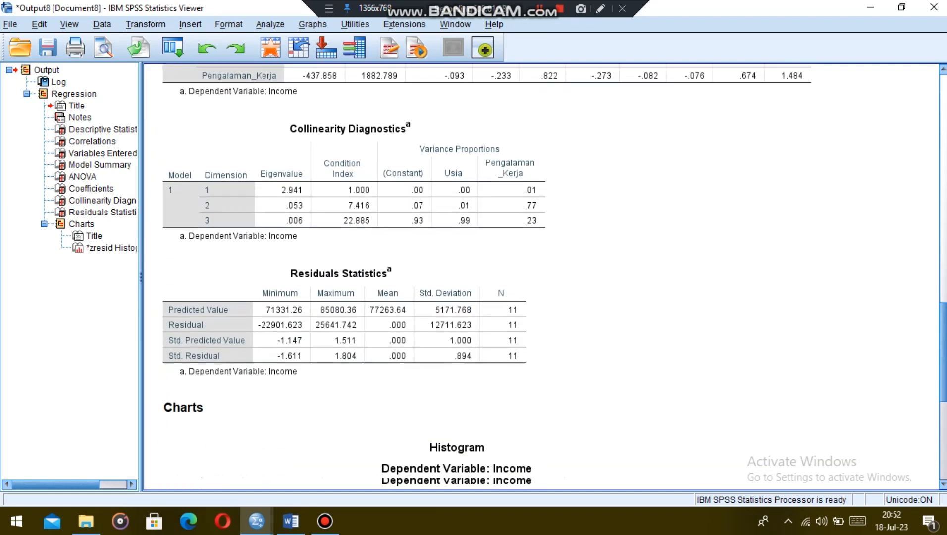
pyautogui.scroll(15, 545, 277)
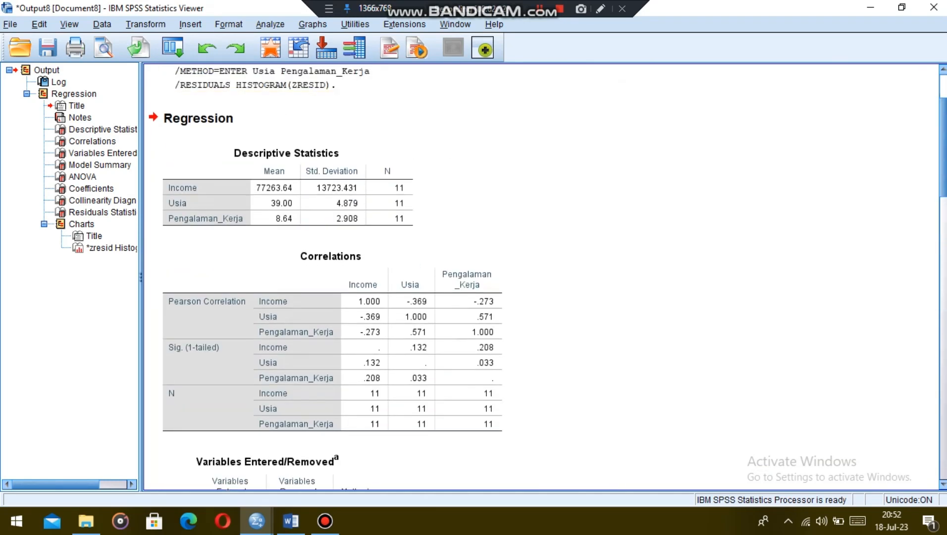
pyautogui.click(540, 9)
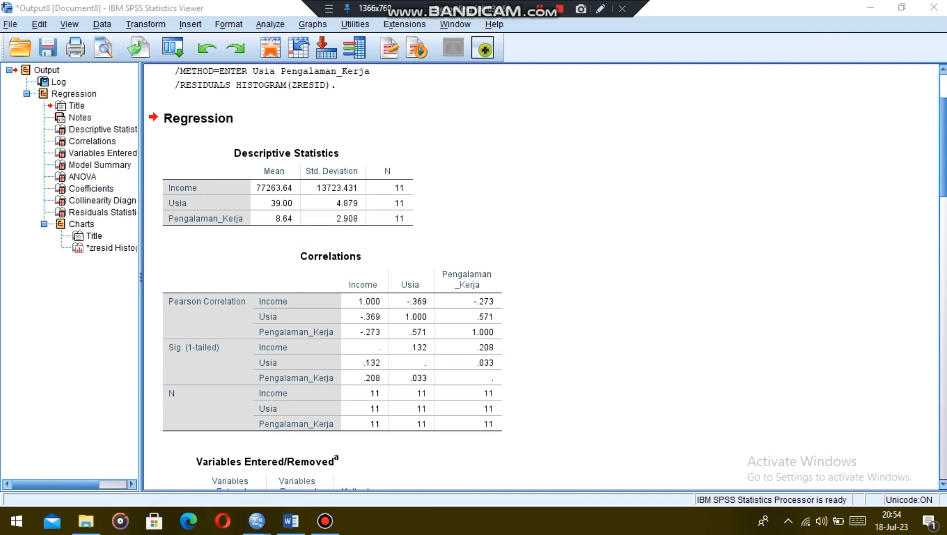
pyautogui.scroll(-5, 545, 278)
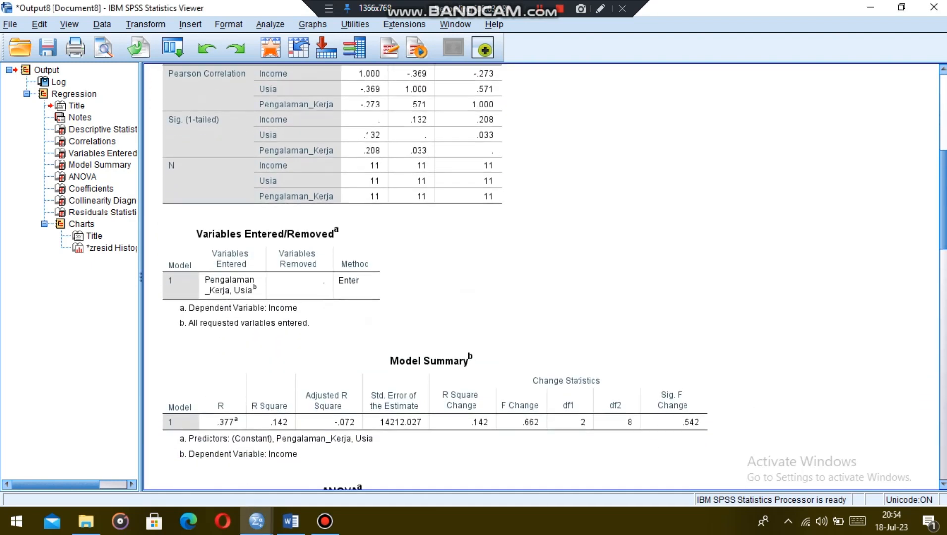
pyautogui.scroll(-3, 544, 278)
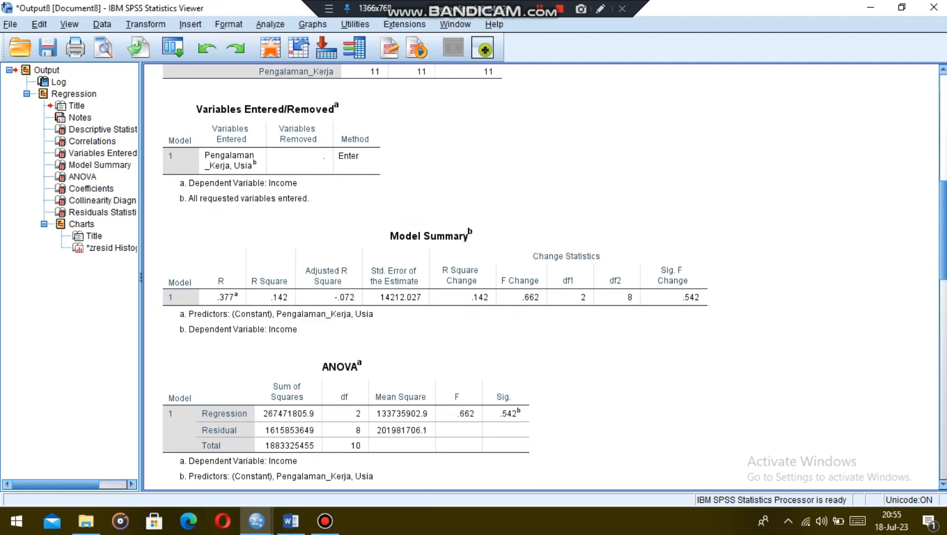
pyautogui.click(539, 9)
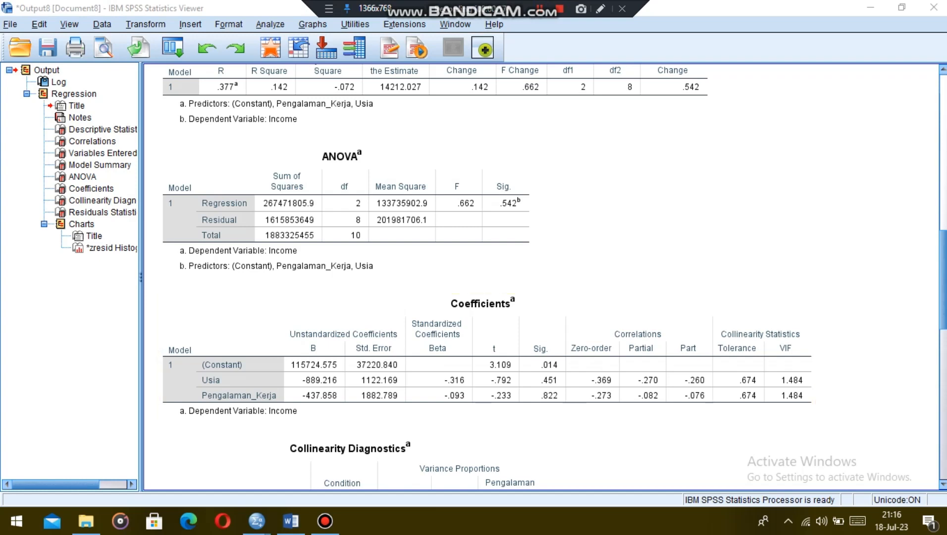
# Step: Examine the coefficients, collinearity diagnostics, residuals statistics and residual histogram, and return to the model summary and correlations
pyautogui.scroll(-10, 545, 277)
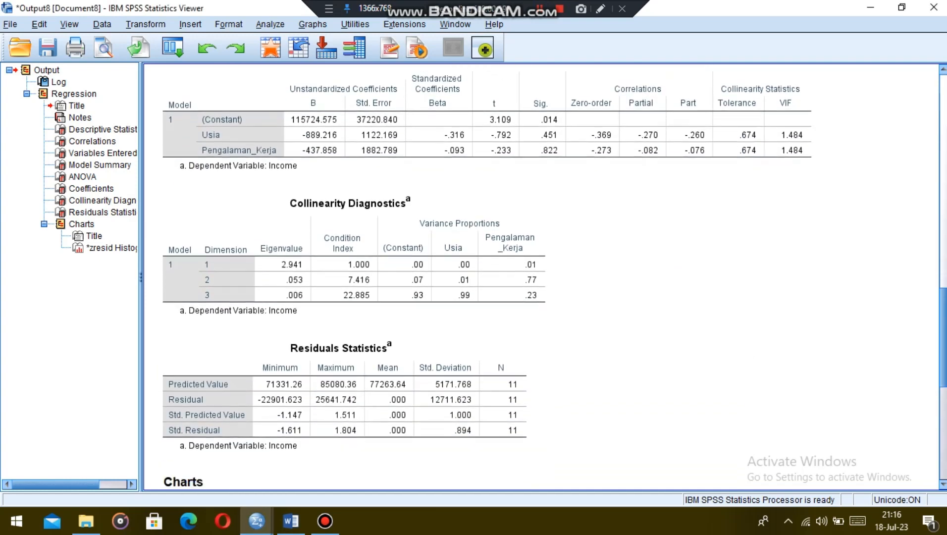
pyautogui.scroll(-13, 545, 277)
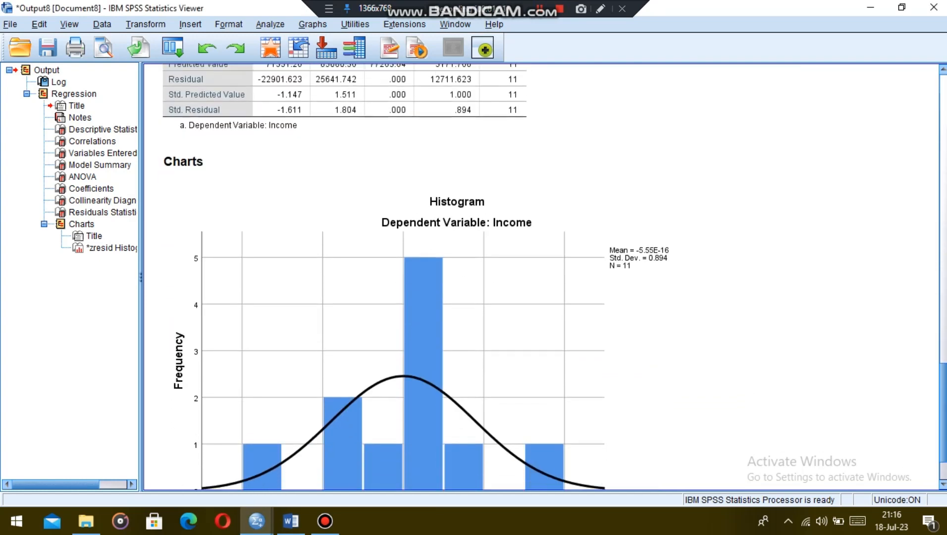
pyautogui.scroll(-3, 545, 278)
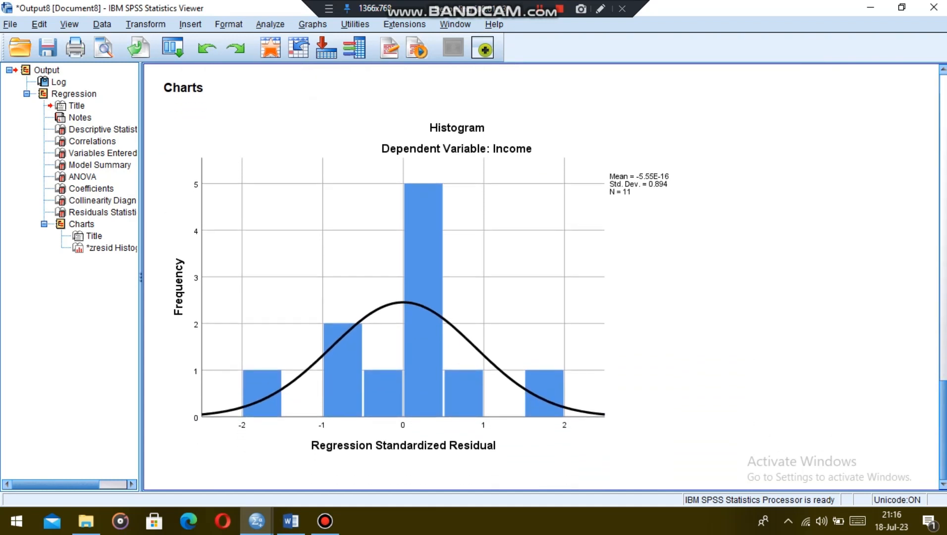
pyautogui.scroll(7, 544, 277)
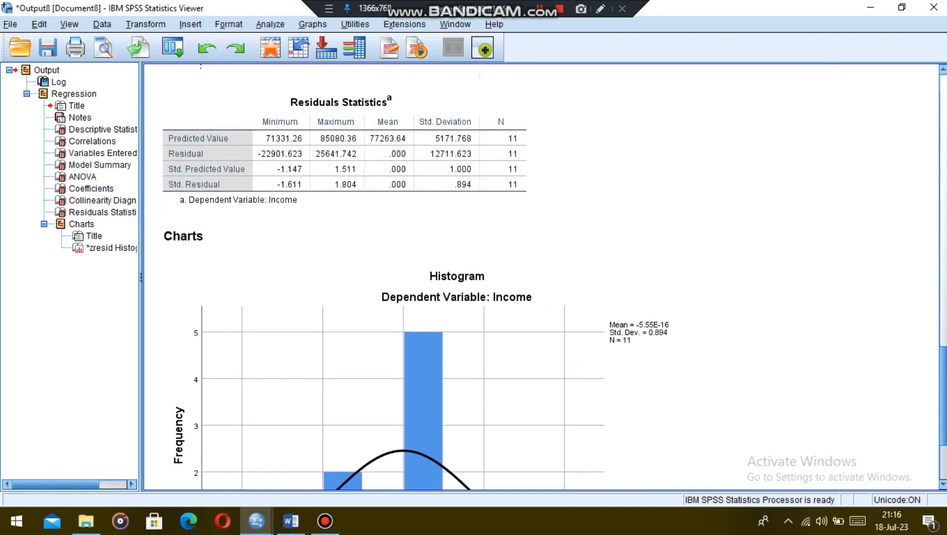
pyautogui.scroll(-7, 545, 277)
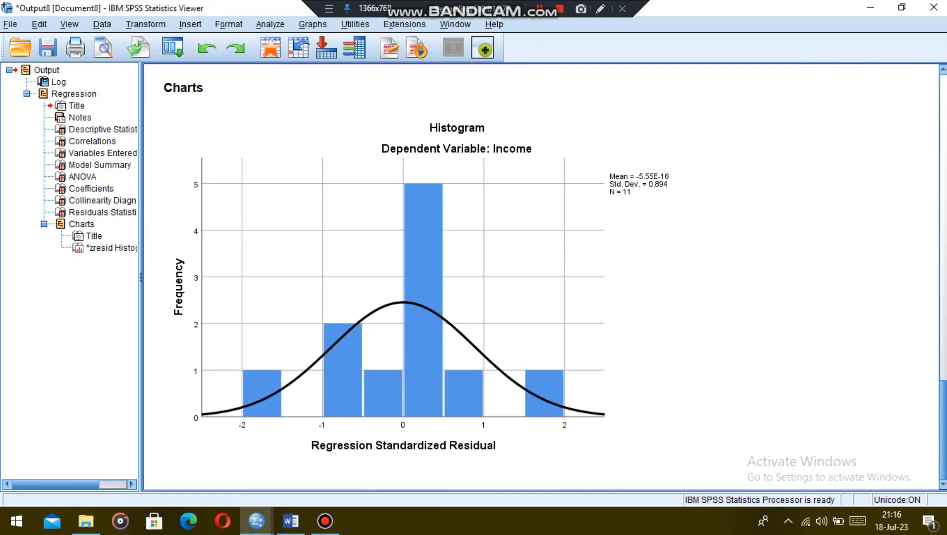
pyautogui.scroll(20, 544, 277)
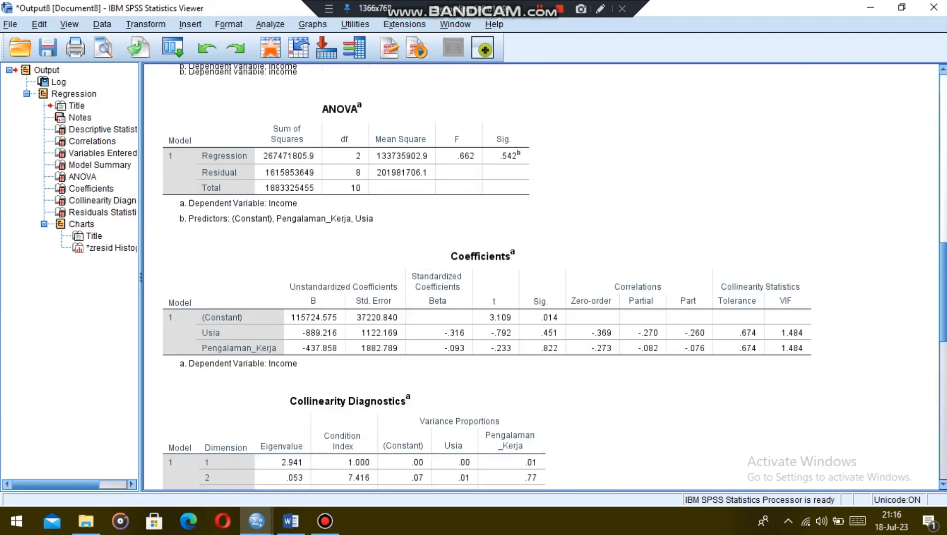
pyautogui.scroll(9, 545, 277)
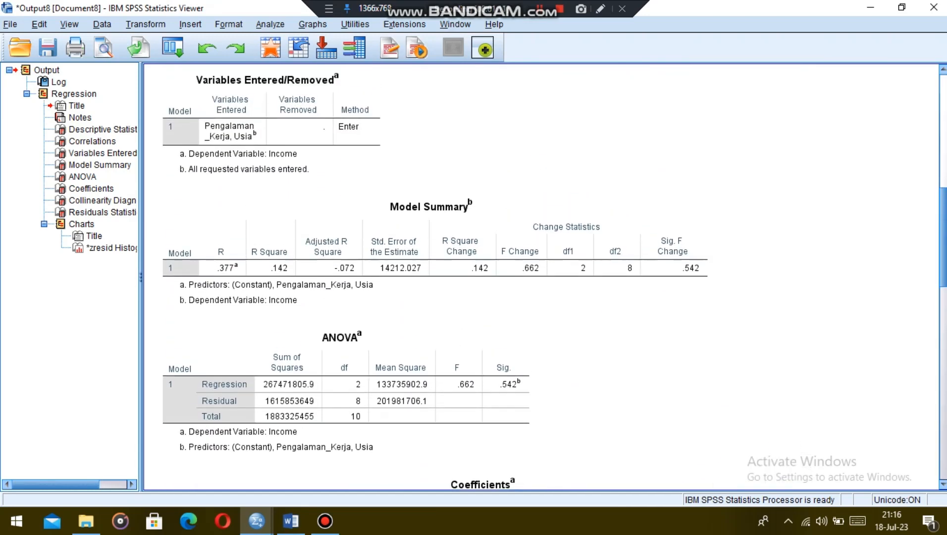
pyautogui.scroll(1, 545, 277)
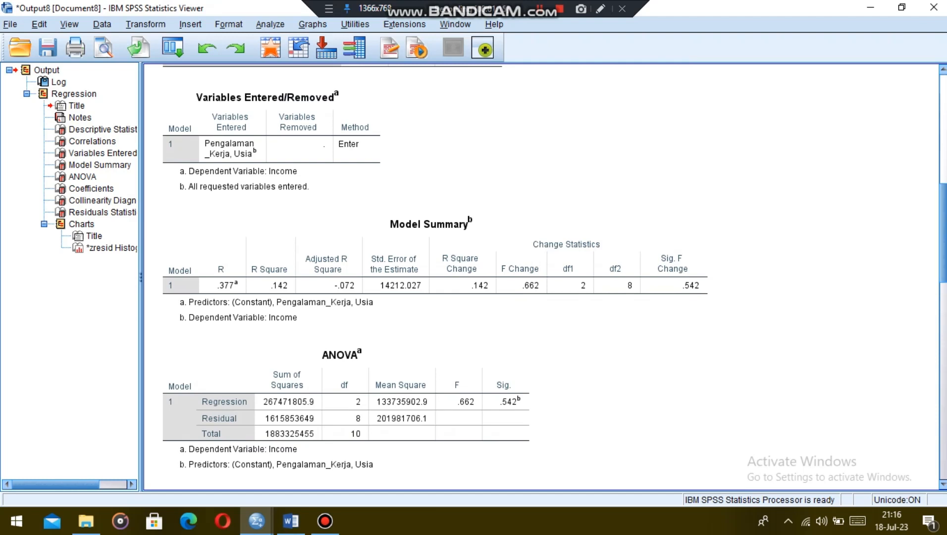
pyautogui.scroll(5, 545, 278)
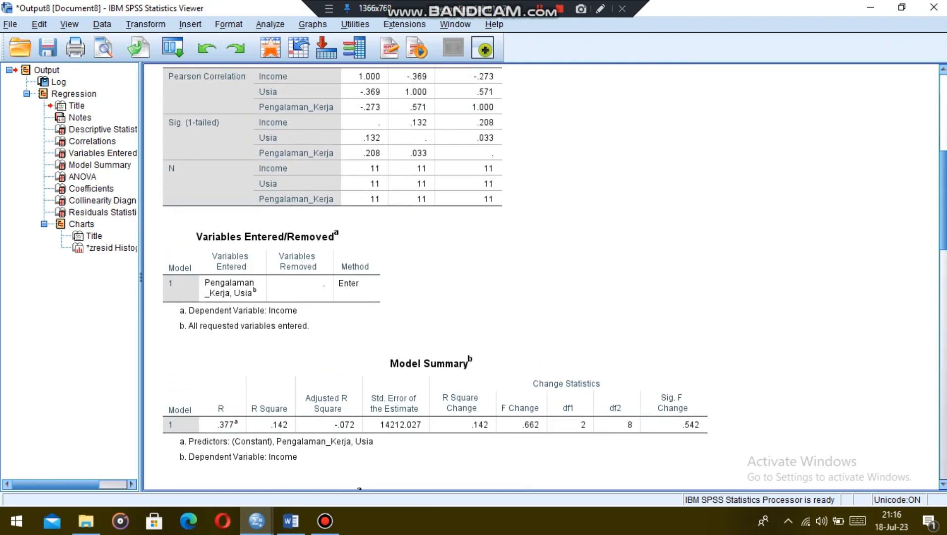
pyautogui.scroll(1, 544, 277)
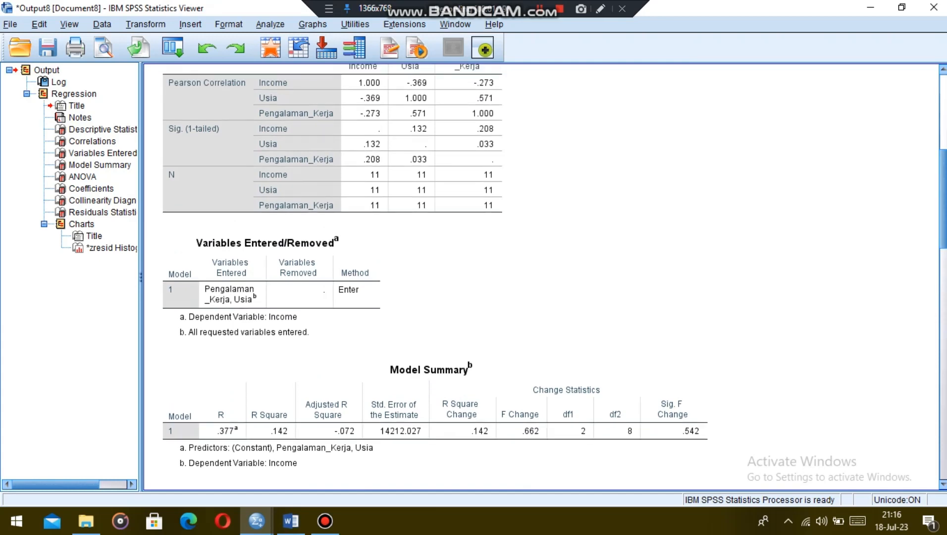